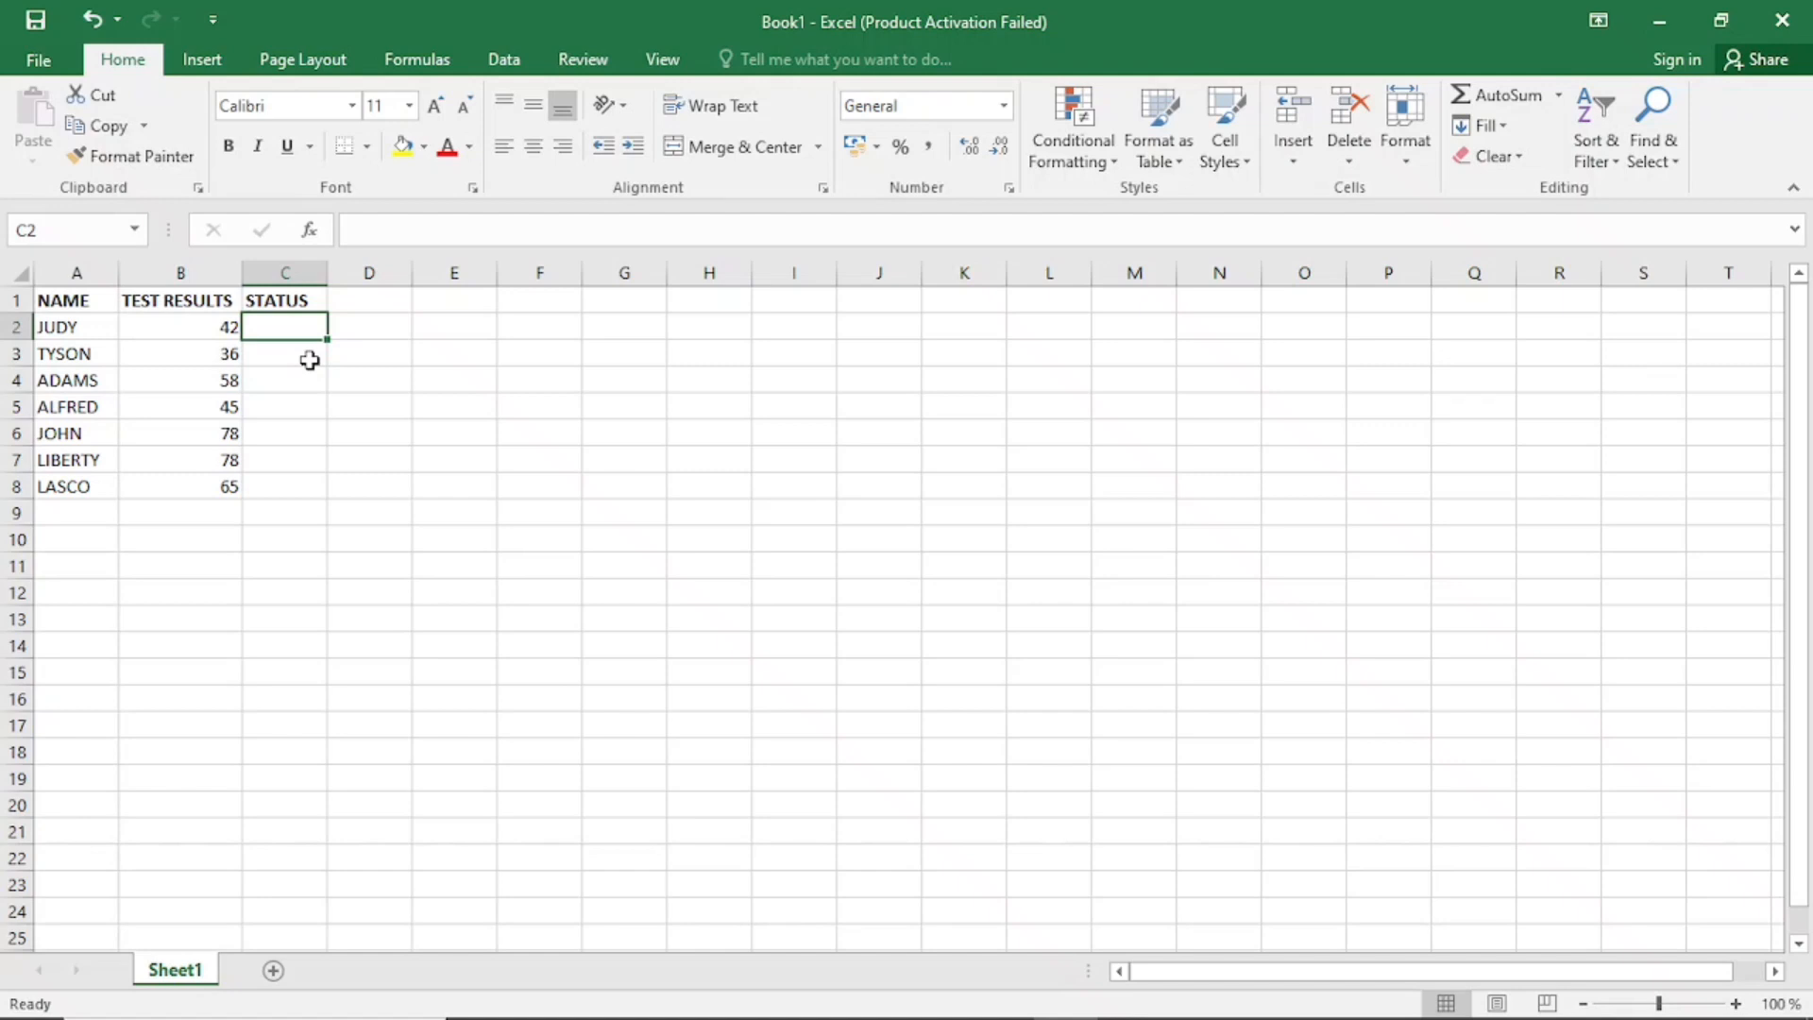
pyautogui.click(309, 229)
pyautogui.click(1271, 502)
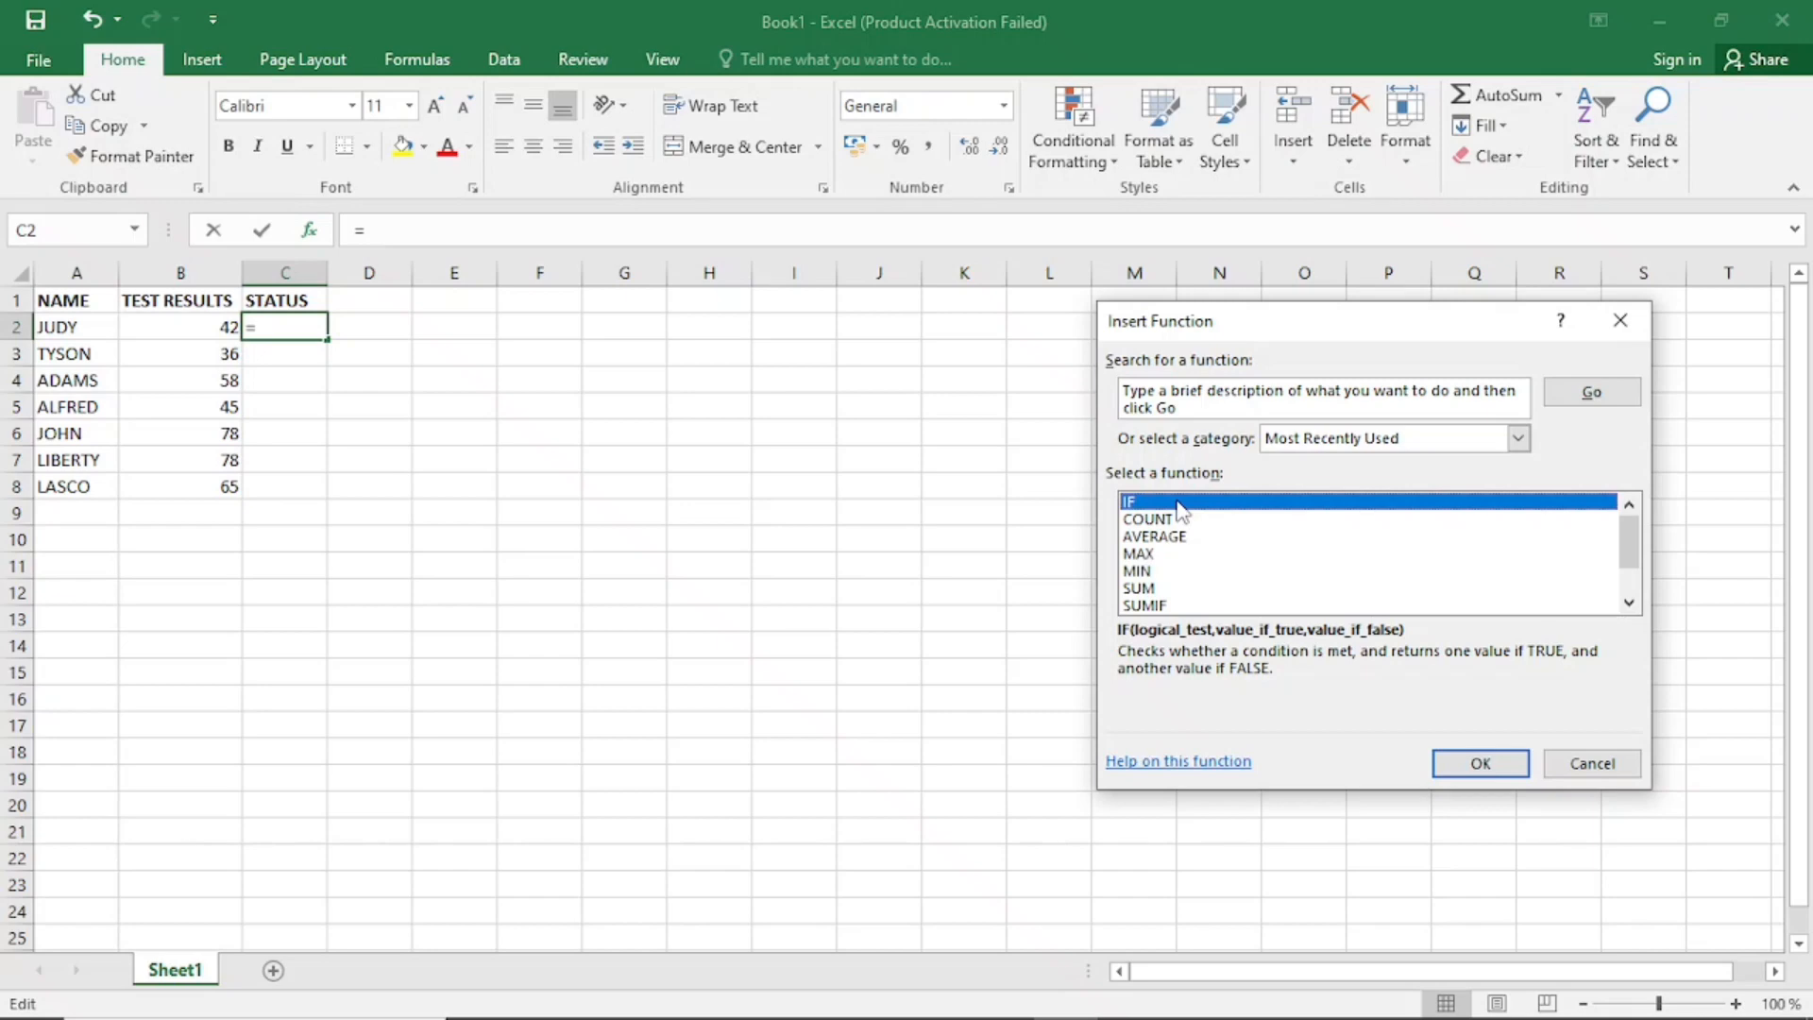
pyautogui.click(1481, 765)
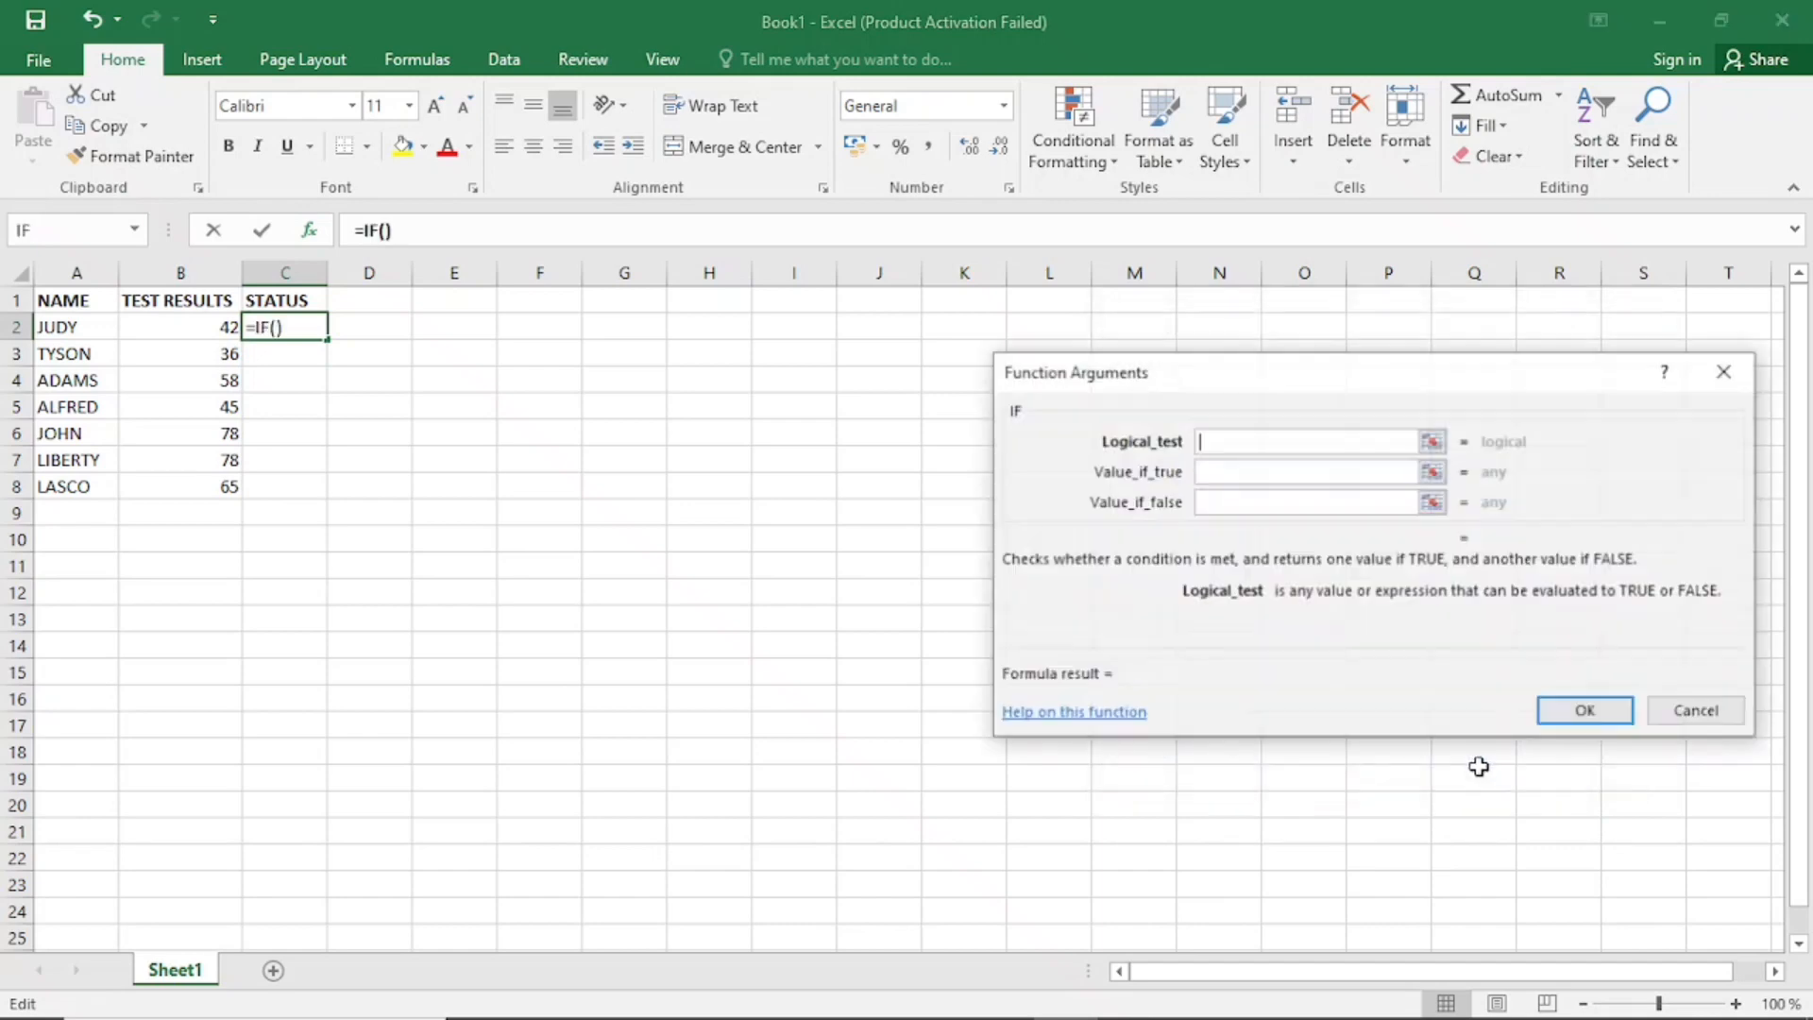
pyautogui.click(1727, 370)
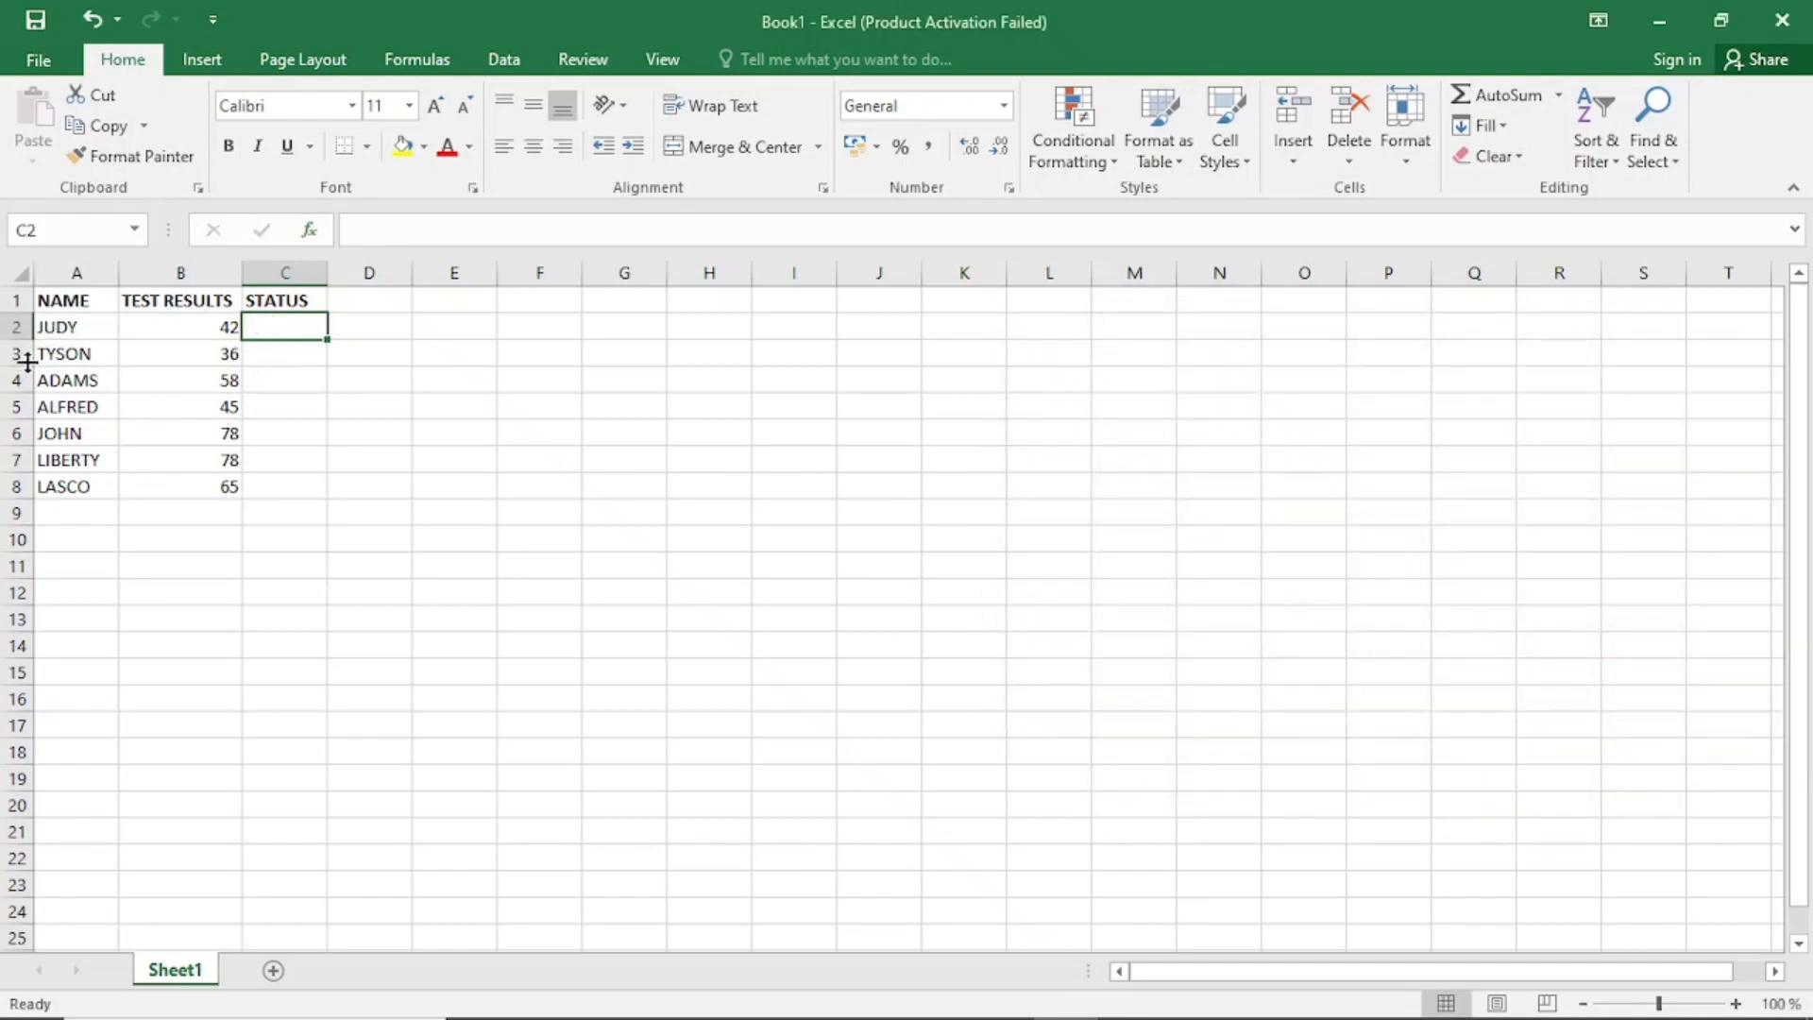
pyautogui.moveTo(60, 332); pyautogui.dragTo(85, 484)
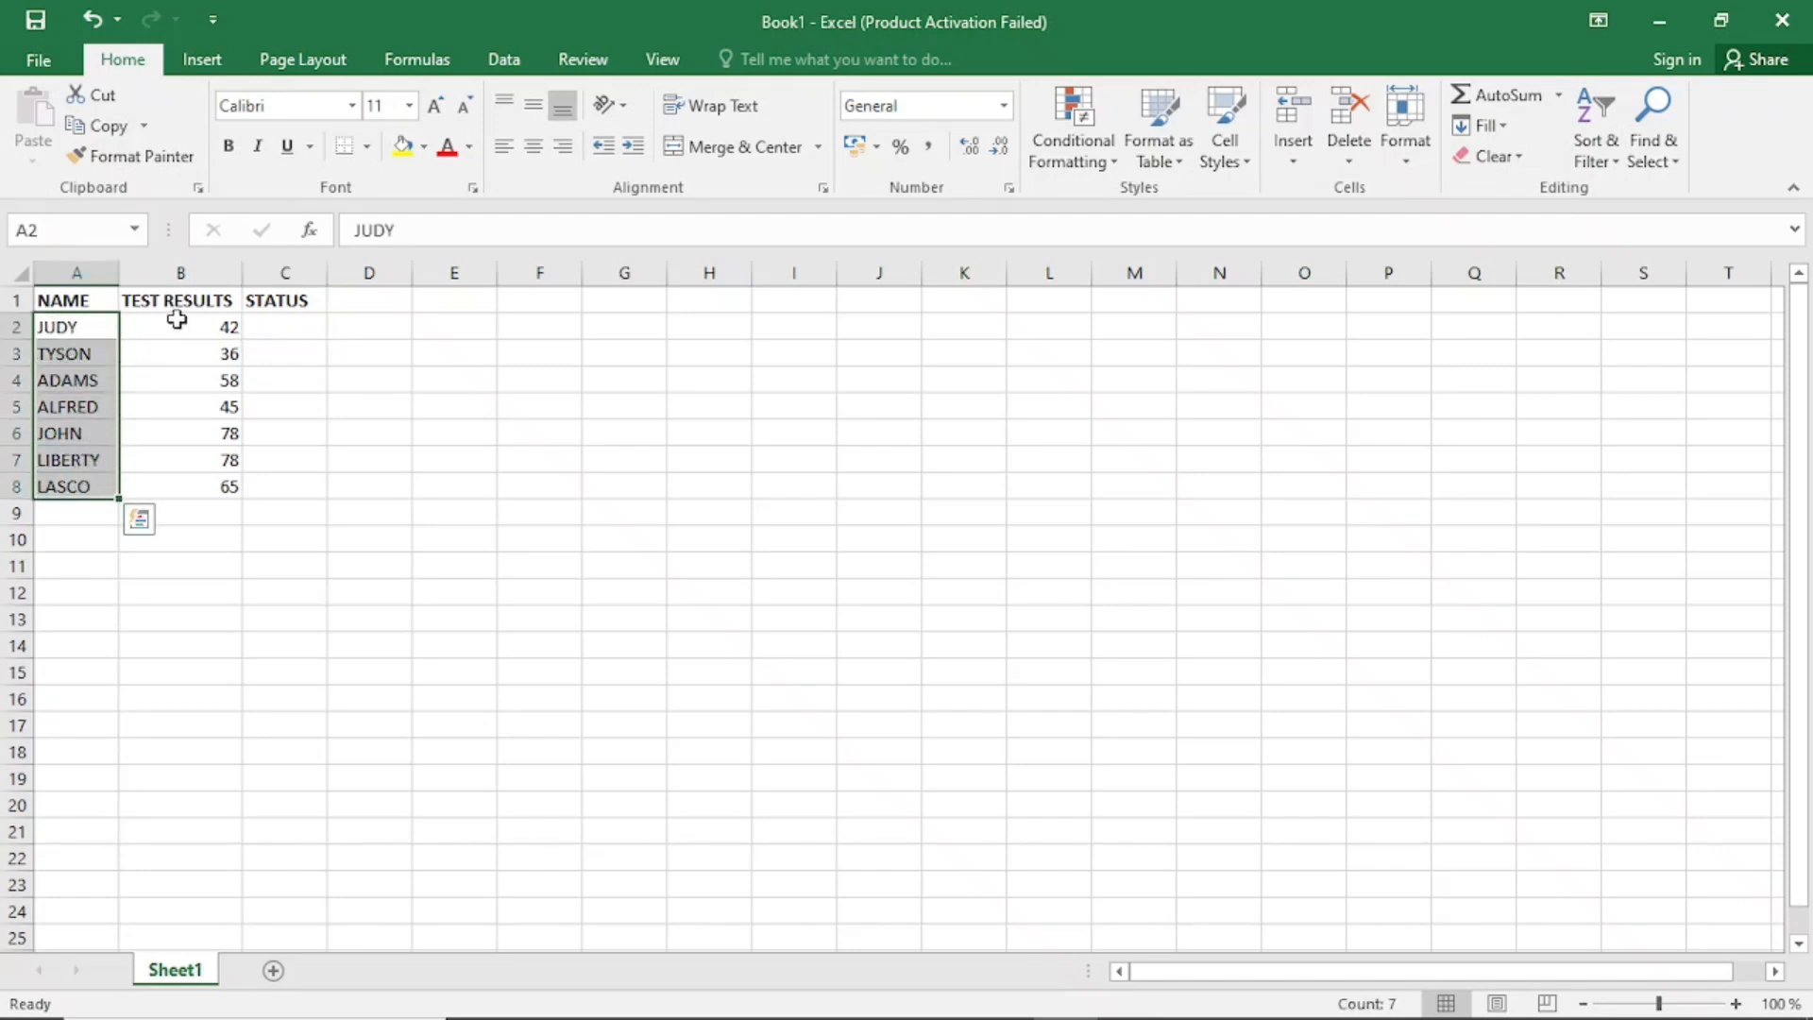
pyautogui.moveTo(178, 319); pyautogui.dragTo(178, 485)
# Start an IF formula in C2 with the logical test B2>=40
pyautogui.click(292, 328)
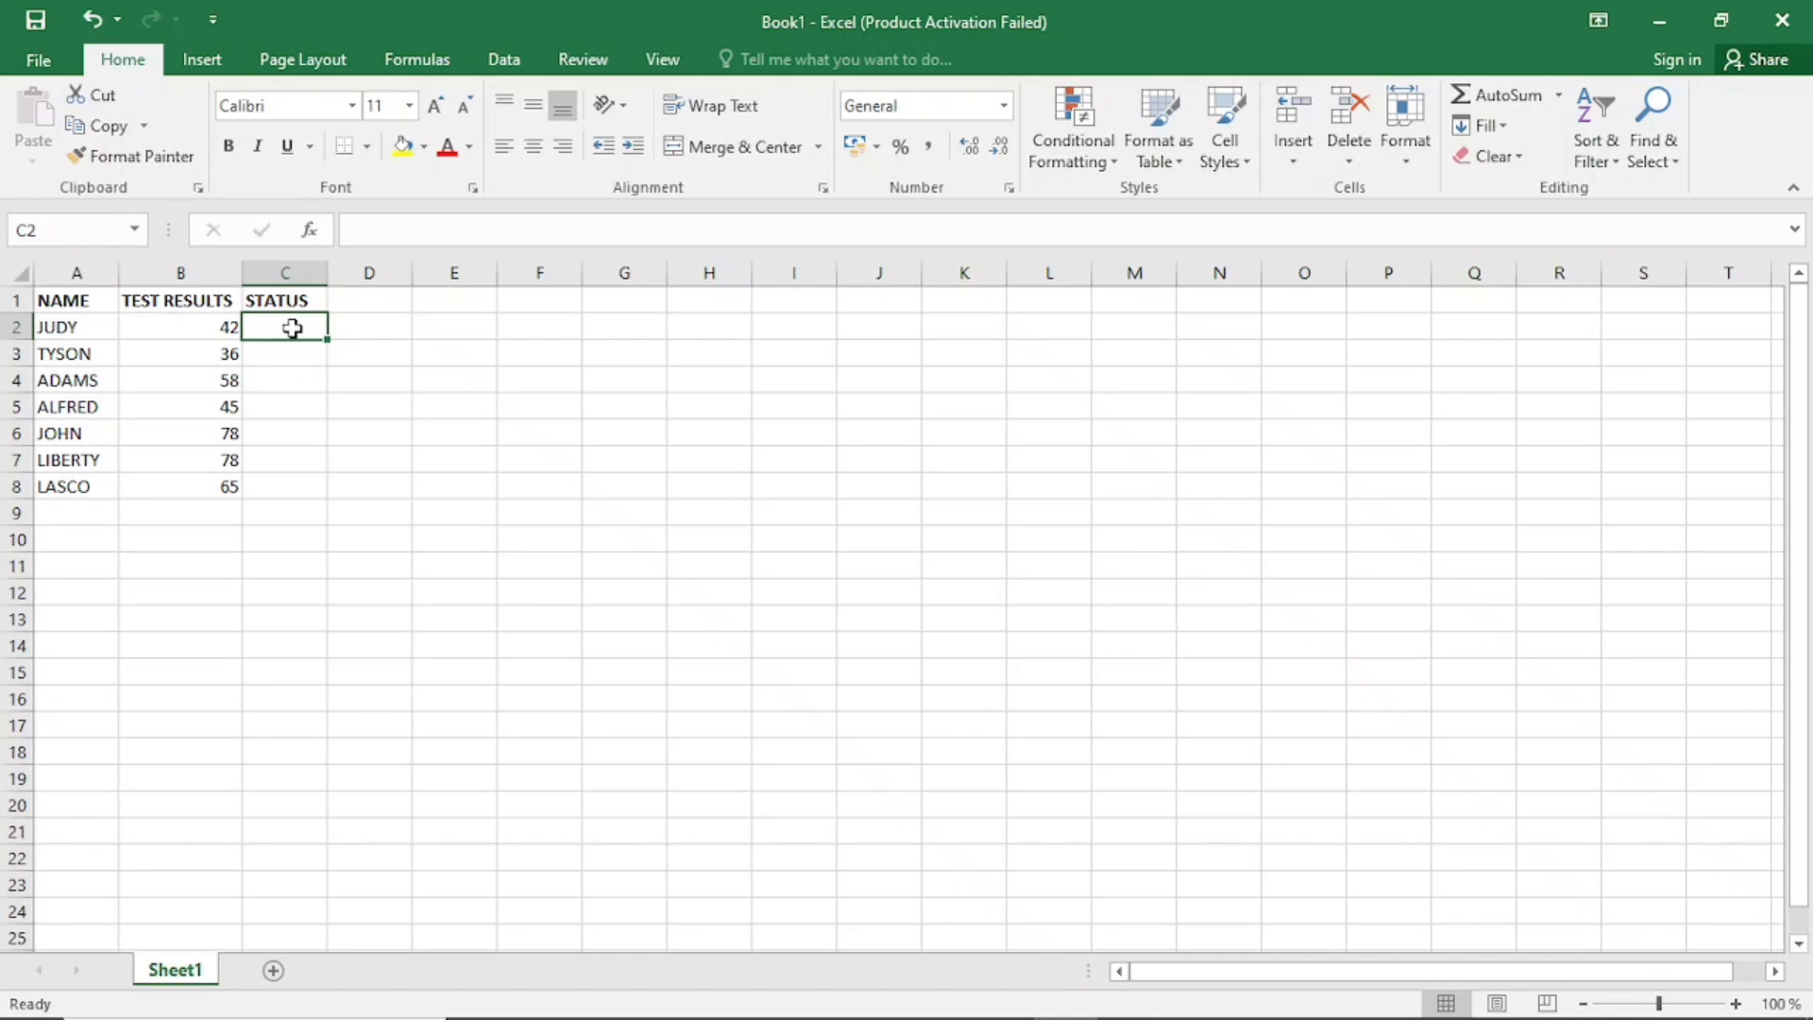
pyautogui.write('=')
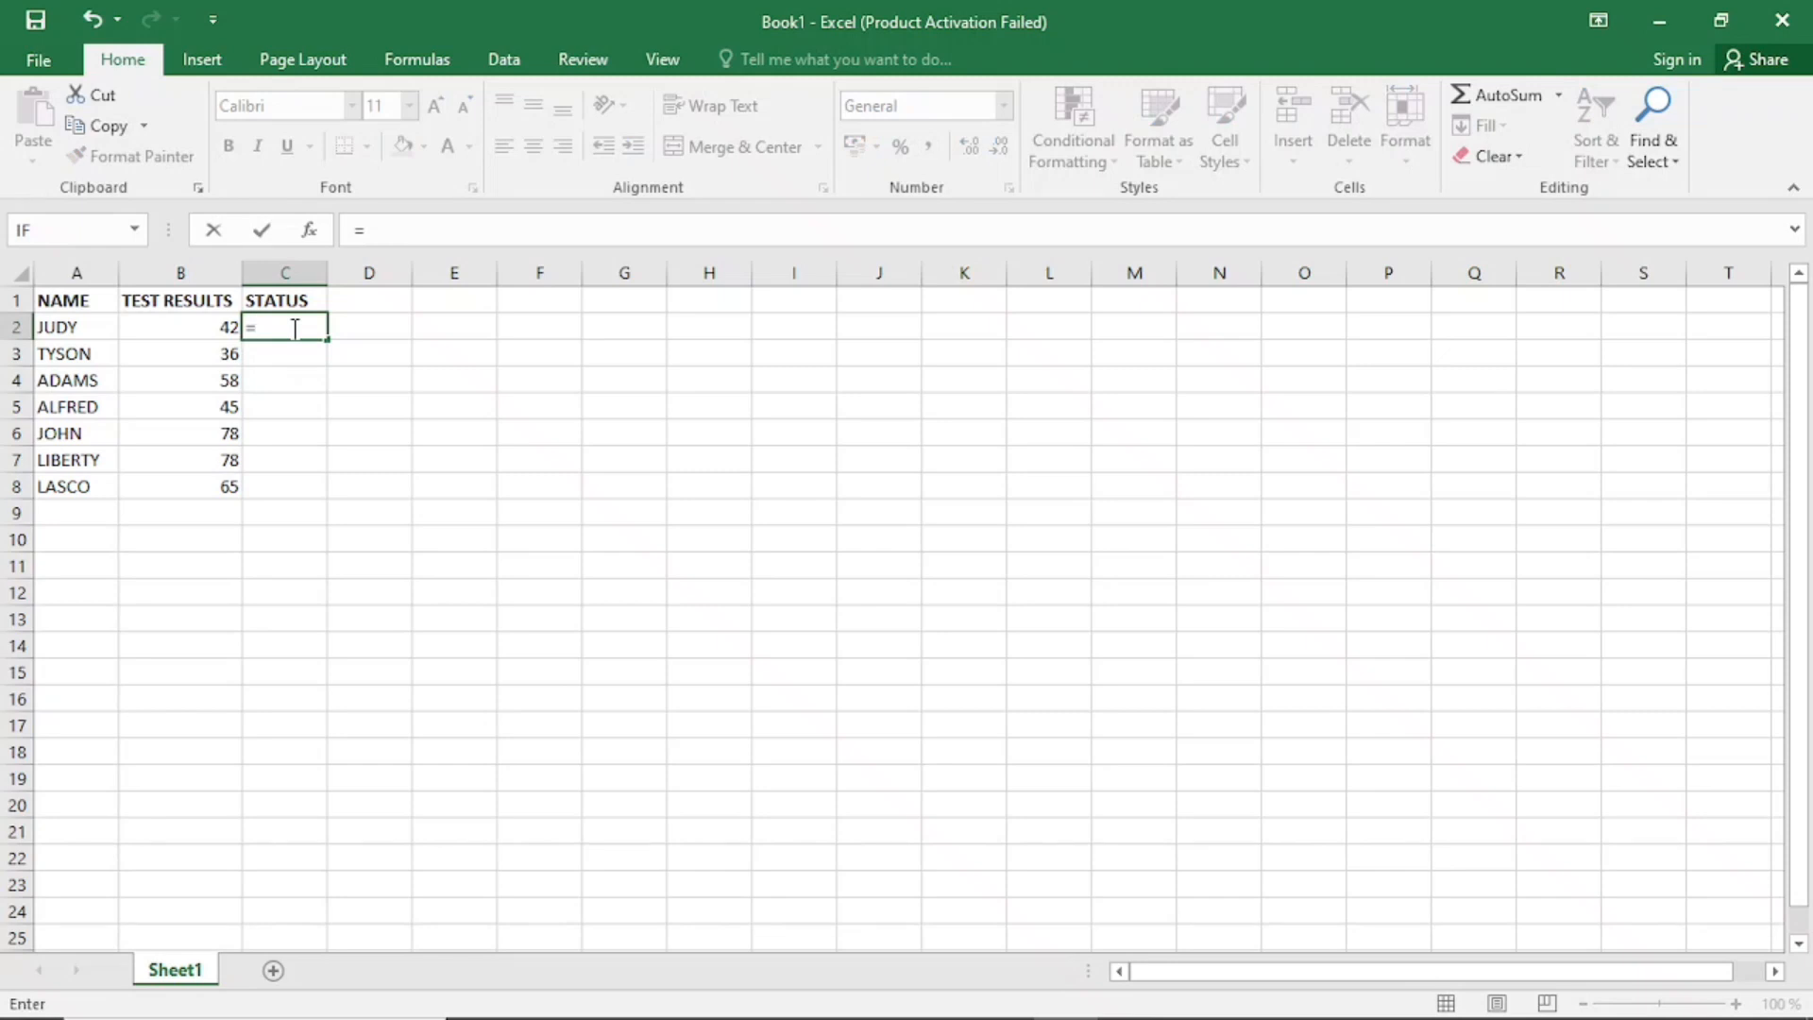
pyautogui.write('IF')
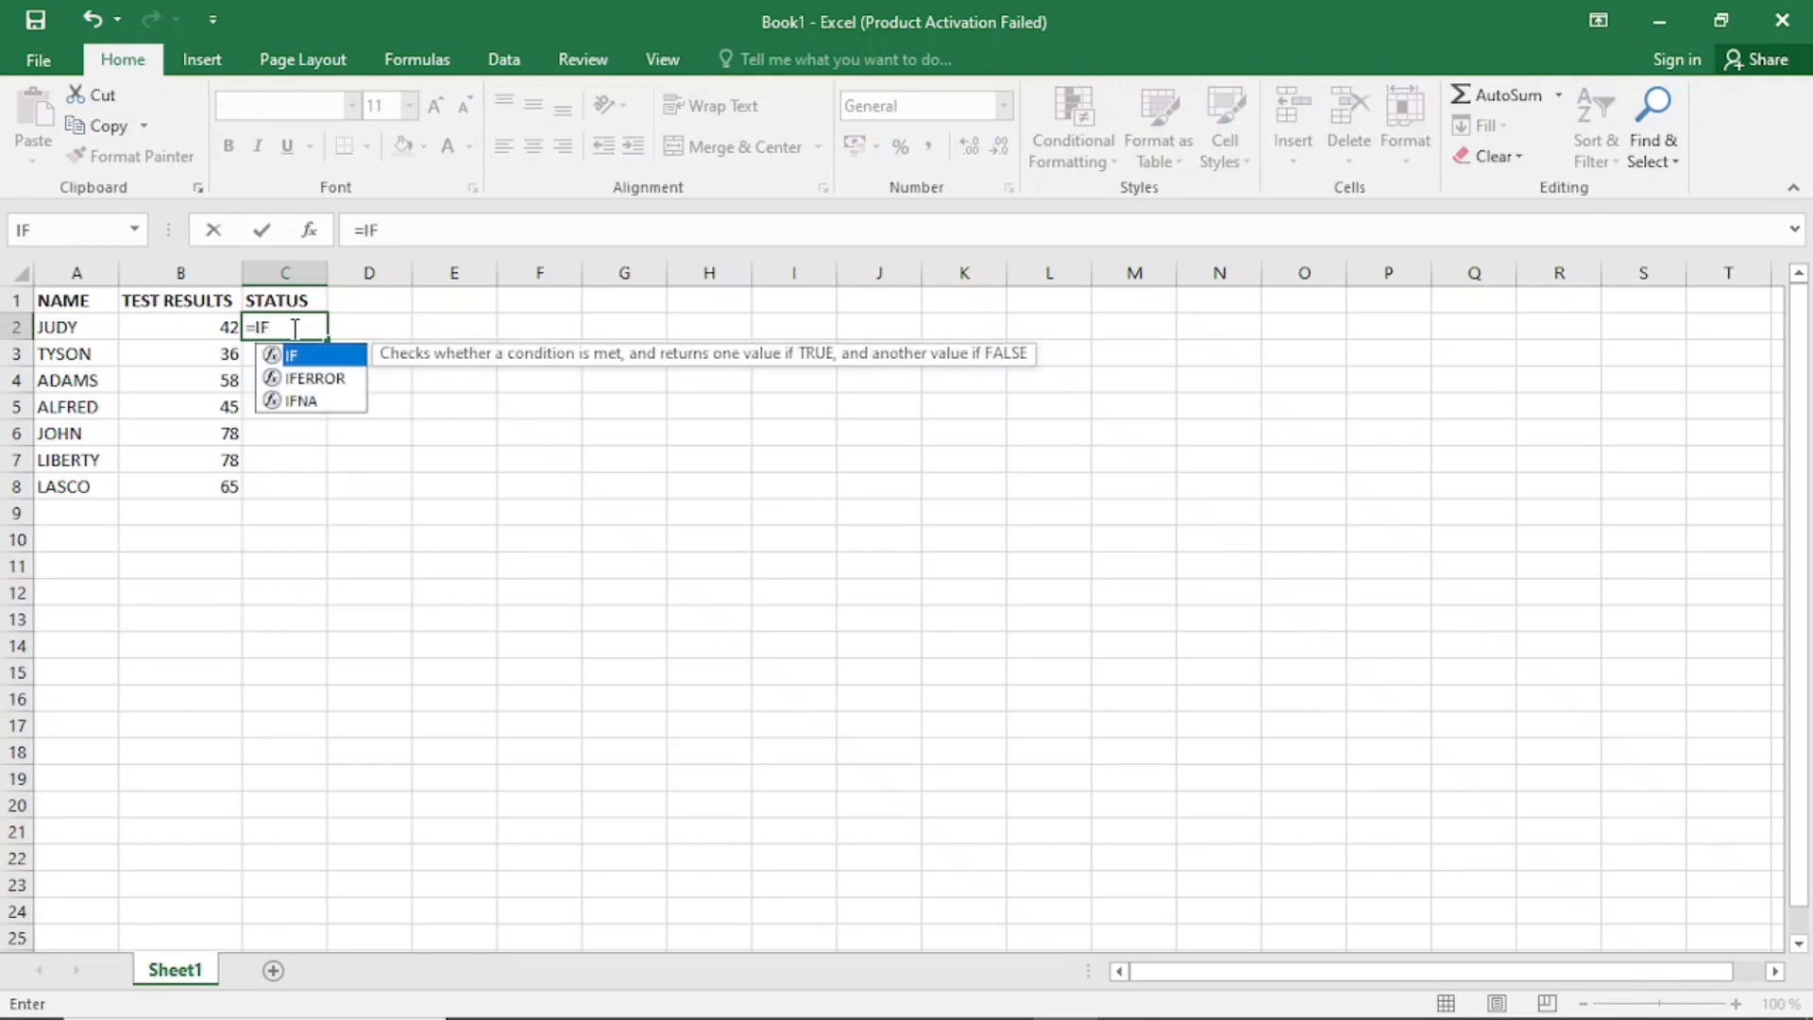
pyautogui.doubleClick(325, 362)
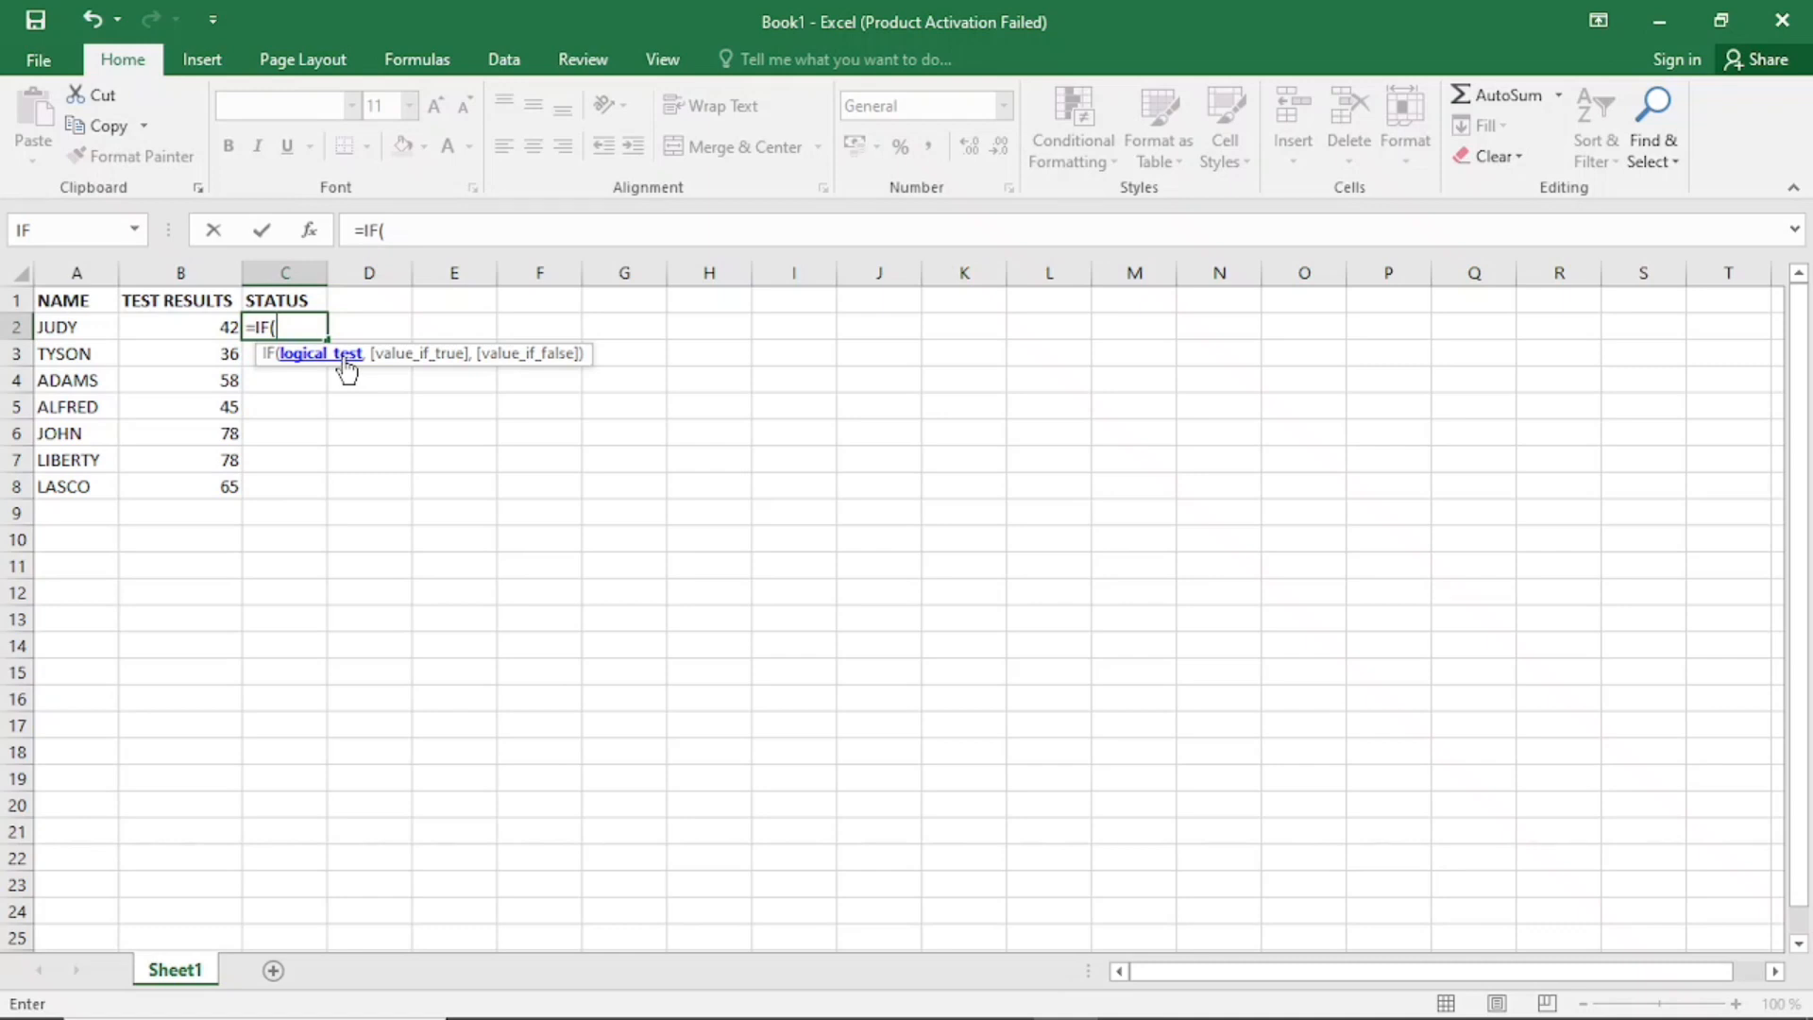
pyautogui.click(201, 324)
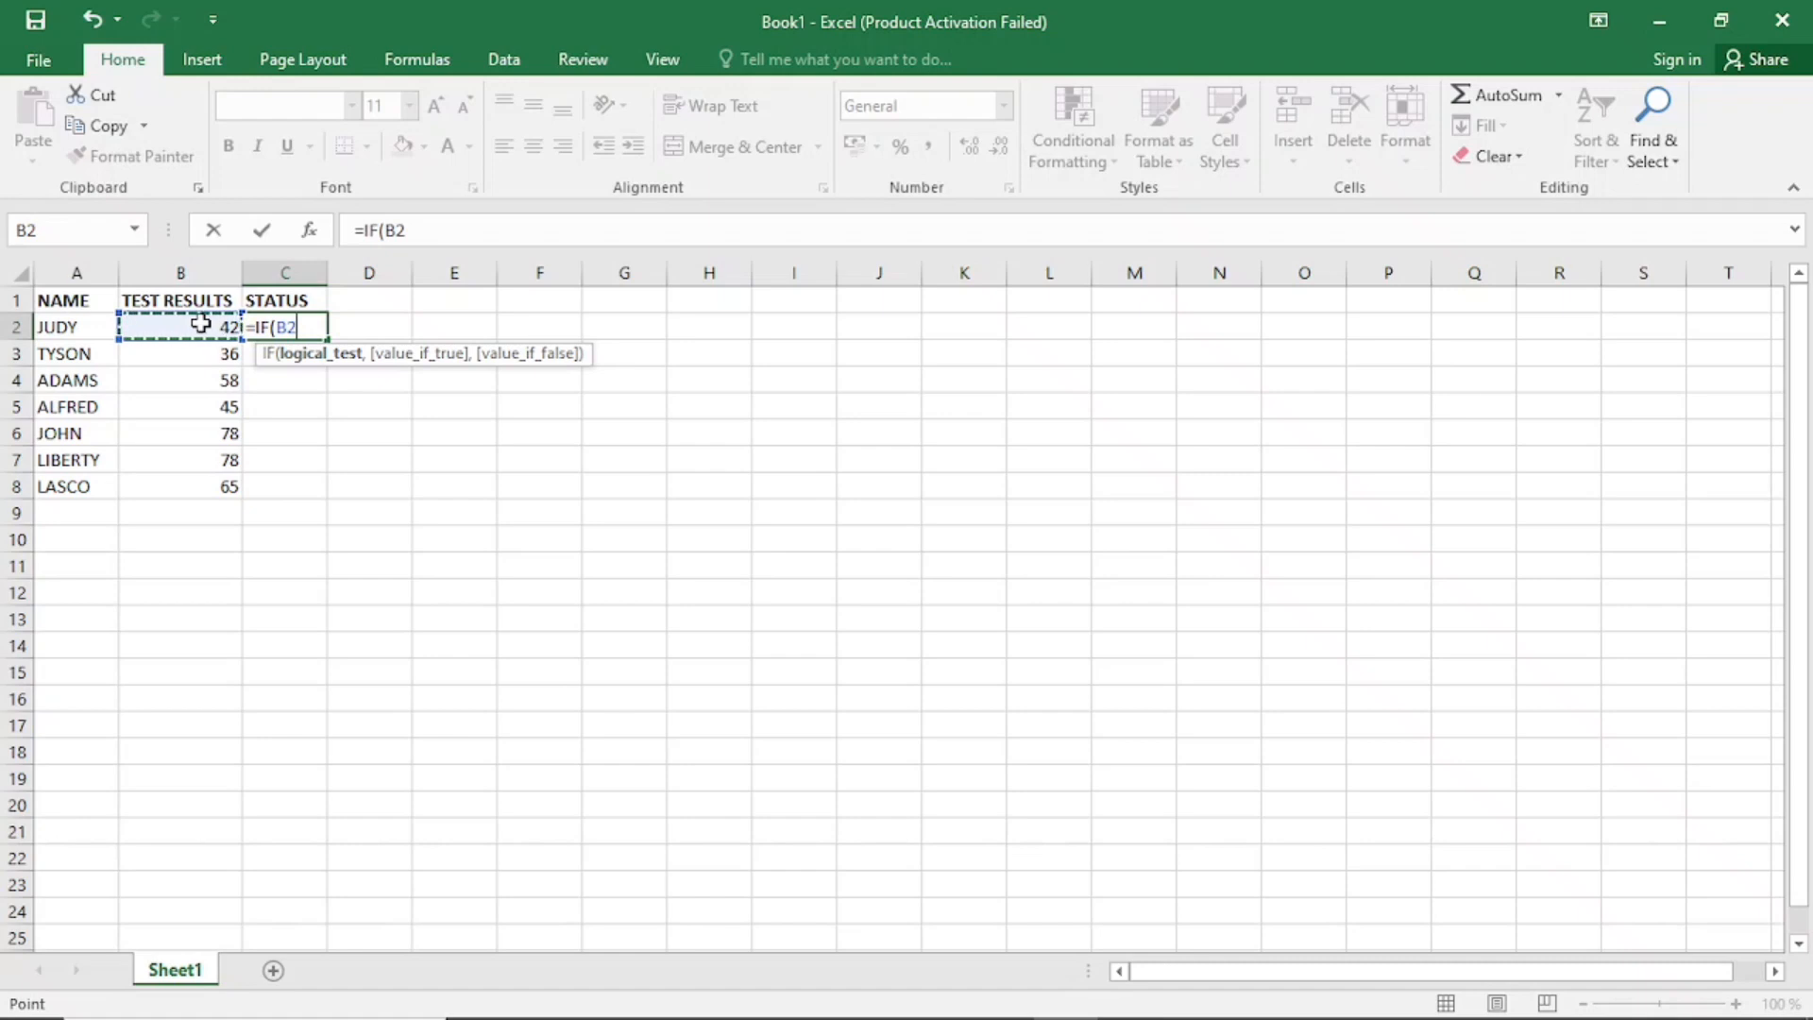
pyautogui.write('>=40,')
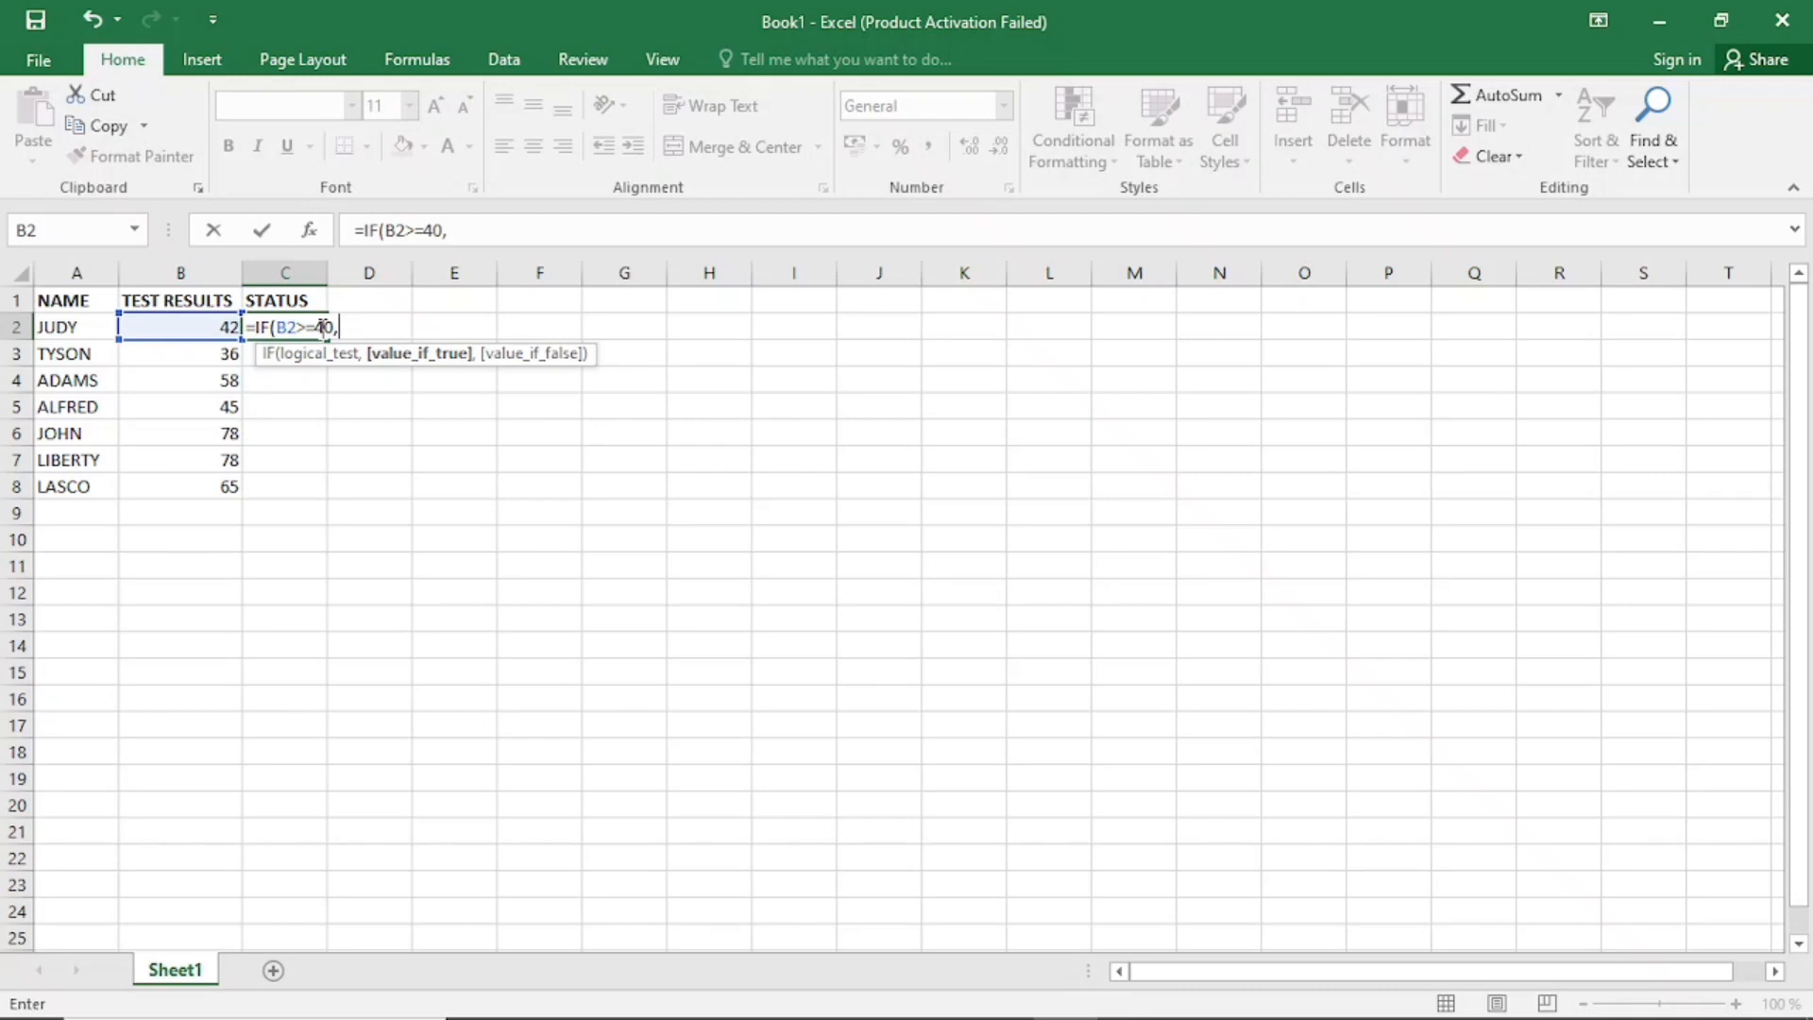
# Add "PASS" as the value if true in the C2 formula
pyautogui.write('""')
pyautogui.click(349, 326)
pyautogui.write('PASS')
pyautogui.press('Right')
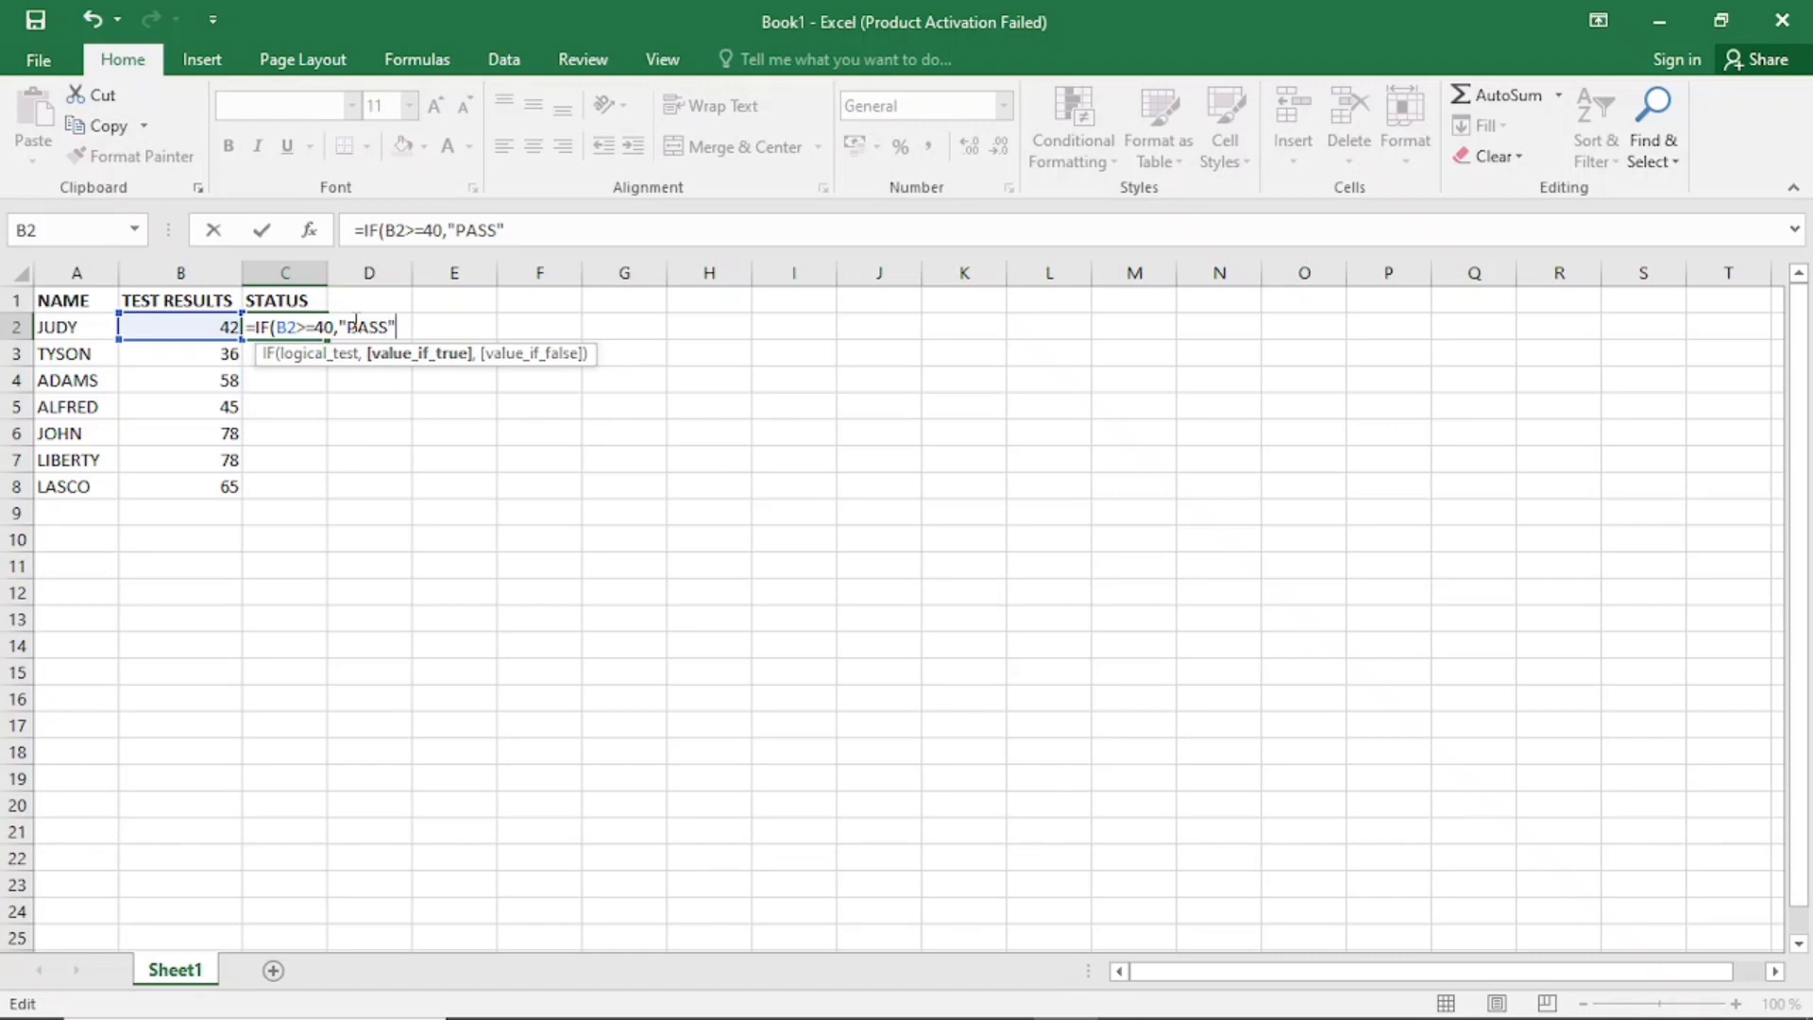
pyautogui.write(',')
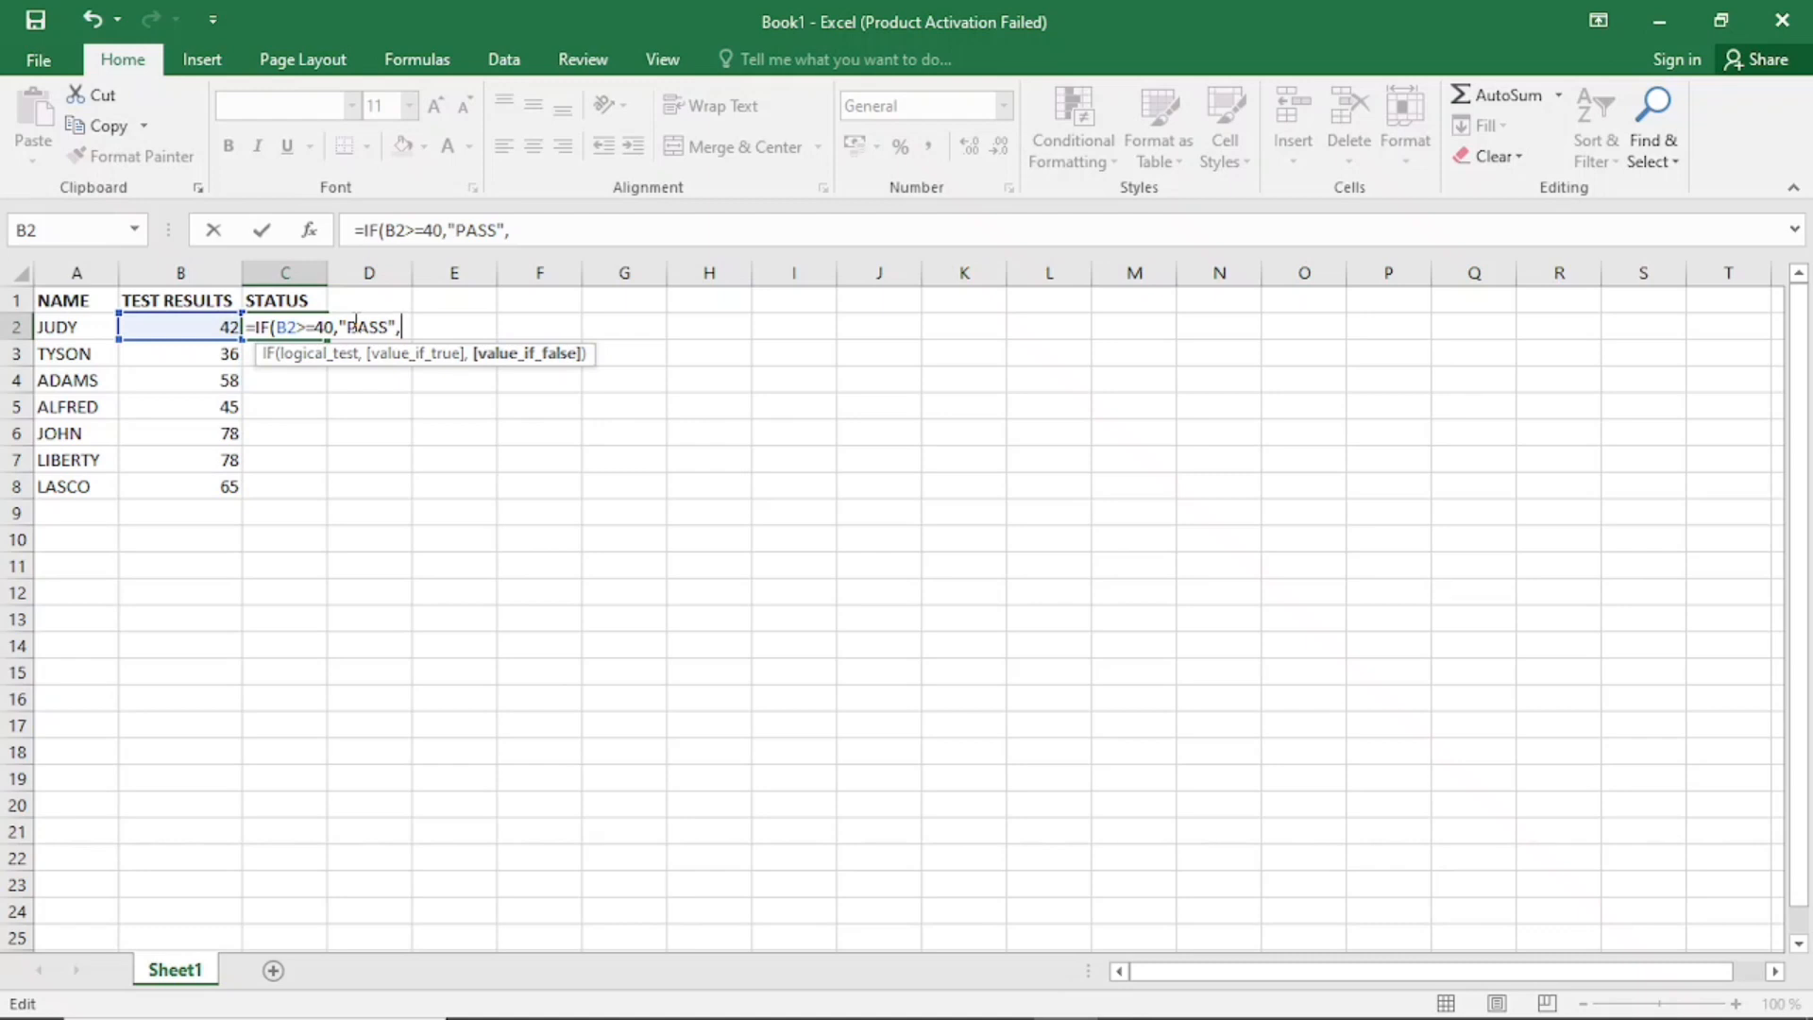
# Complete the C2 formula with "FAIL" as the value if false and fill it down to C8
pyautogui.write('""')
pyautogui.press('Left')
pyautogui.write('FAIL')
pyautogui.press('Right')
pyautogui.write(')')
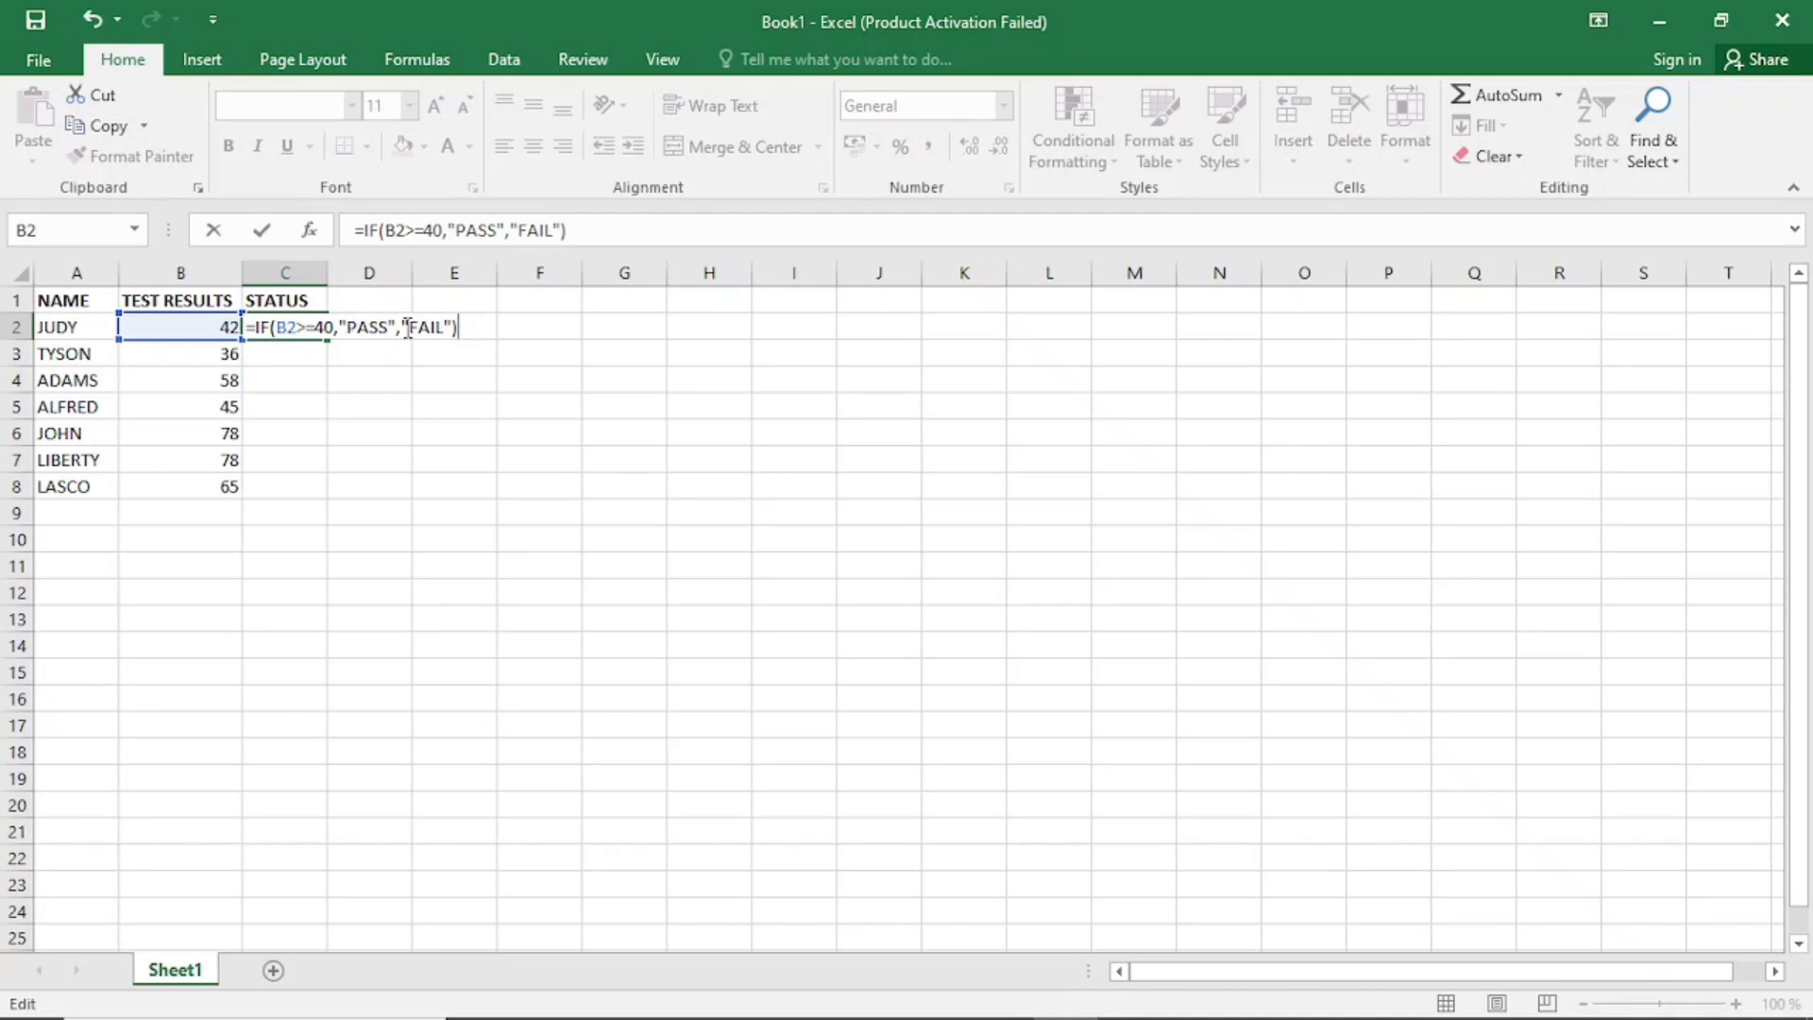
pyautogui.press('Return')
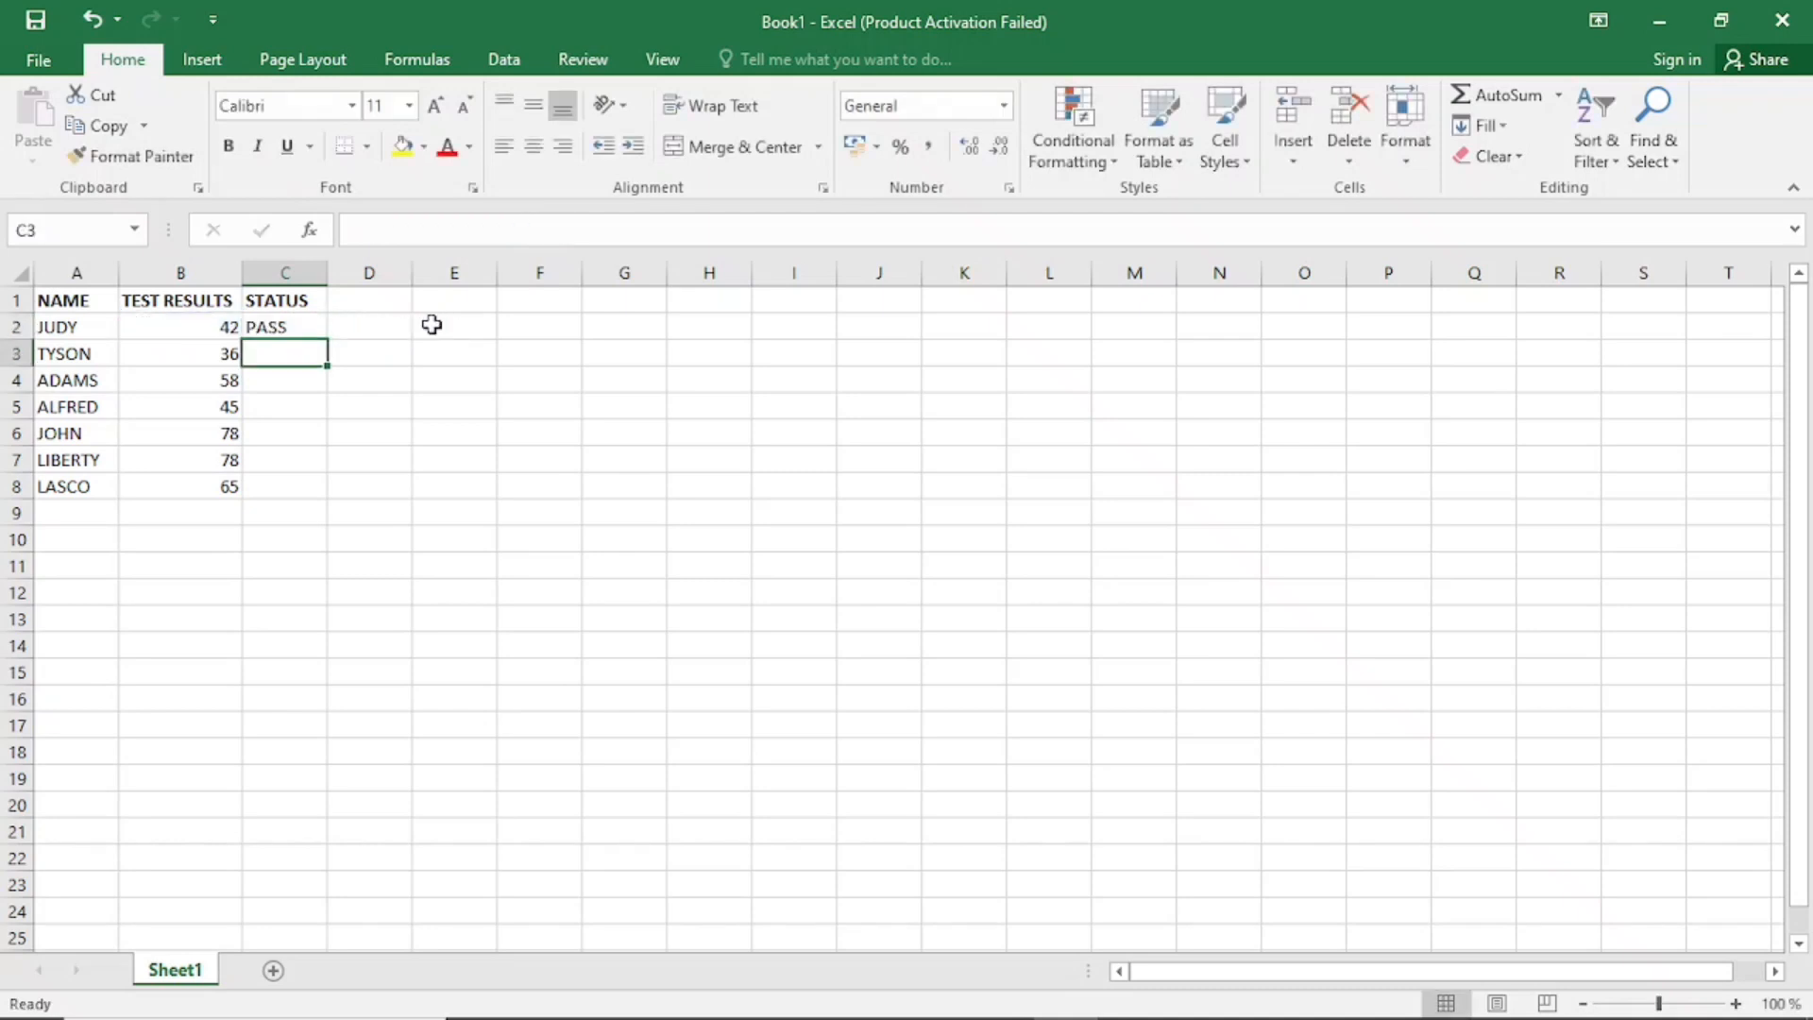
pyautogui.click(297, 322)
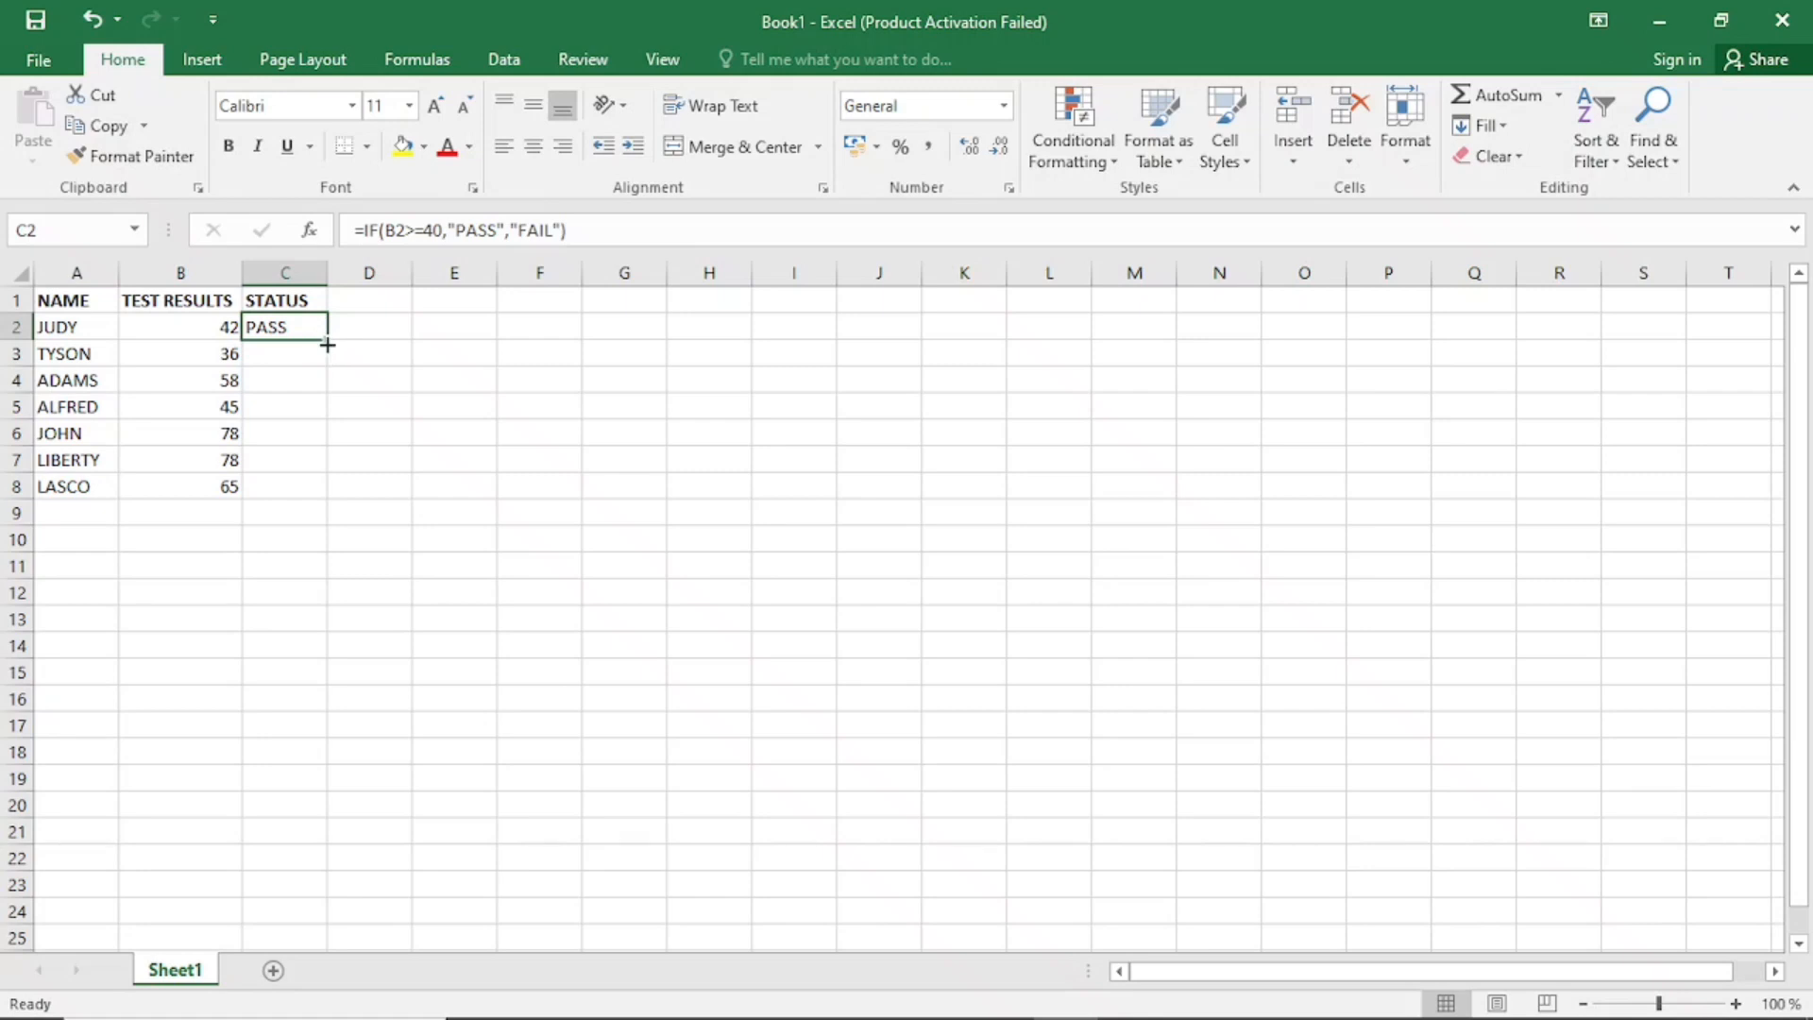
pyautogui.moveTo(327, 345); pyautogui.dragTo(318, 500)
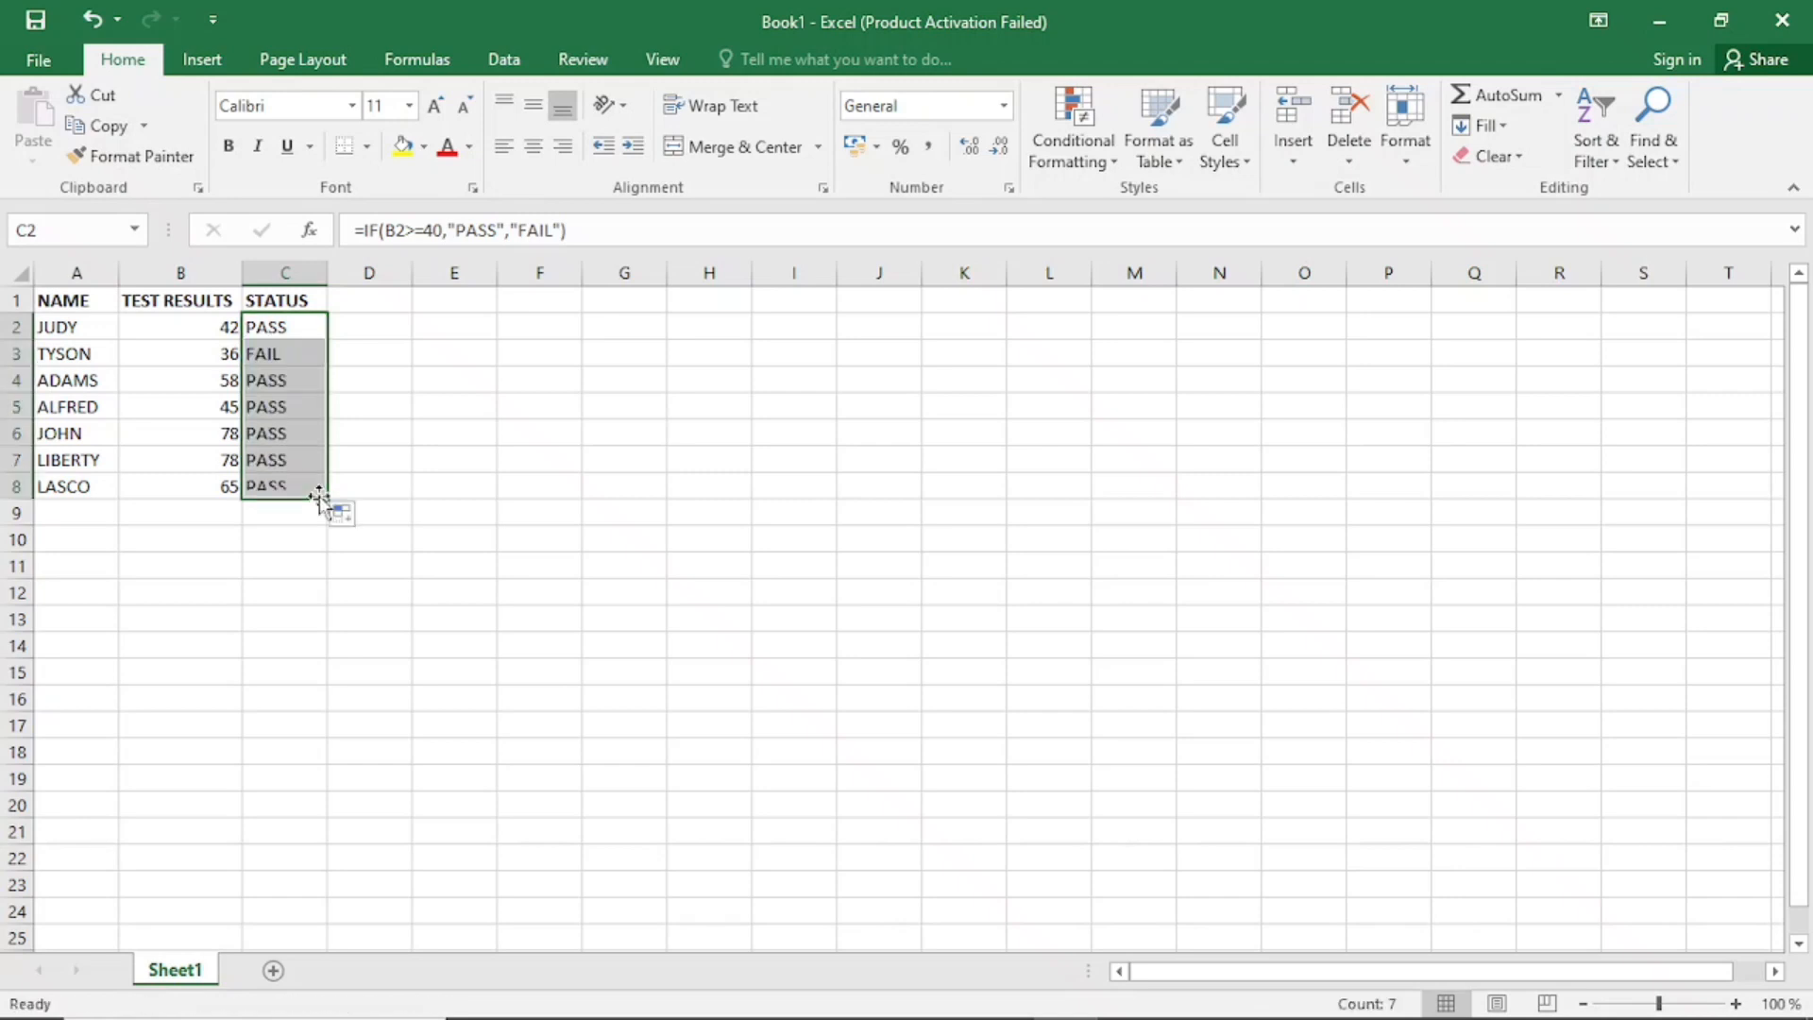
# Compare the status formula in C3 with the test result in B3
pyautogui.click(292, 435)
pyautogui.click(274, 337)
pyautogui.click(274, 351)
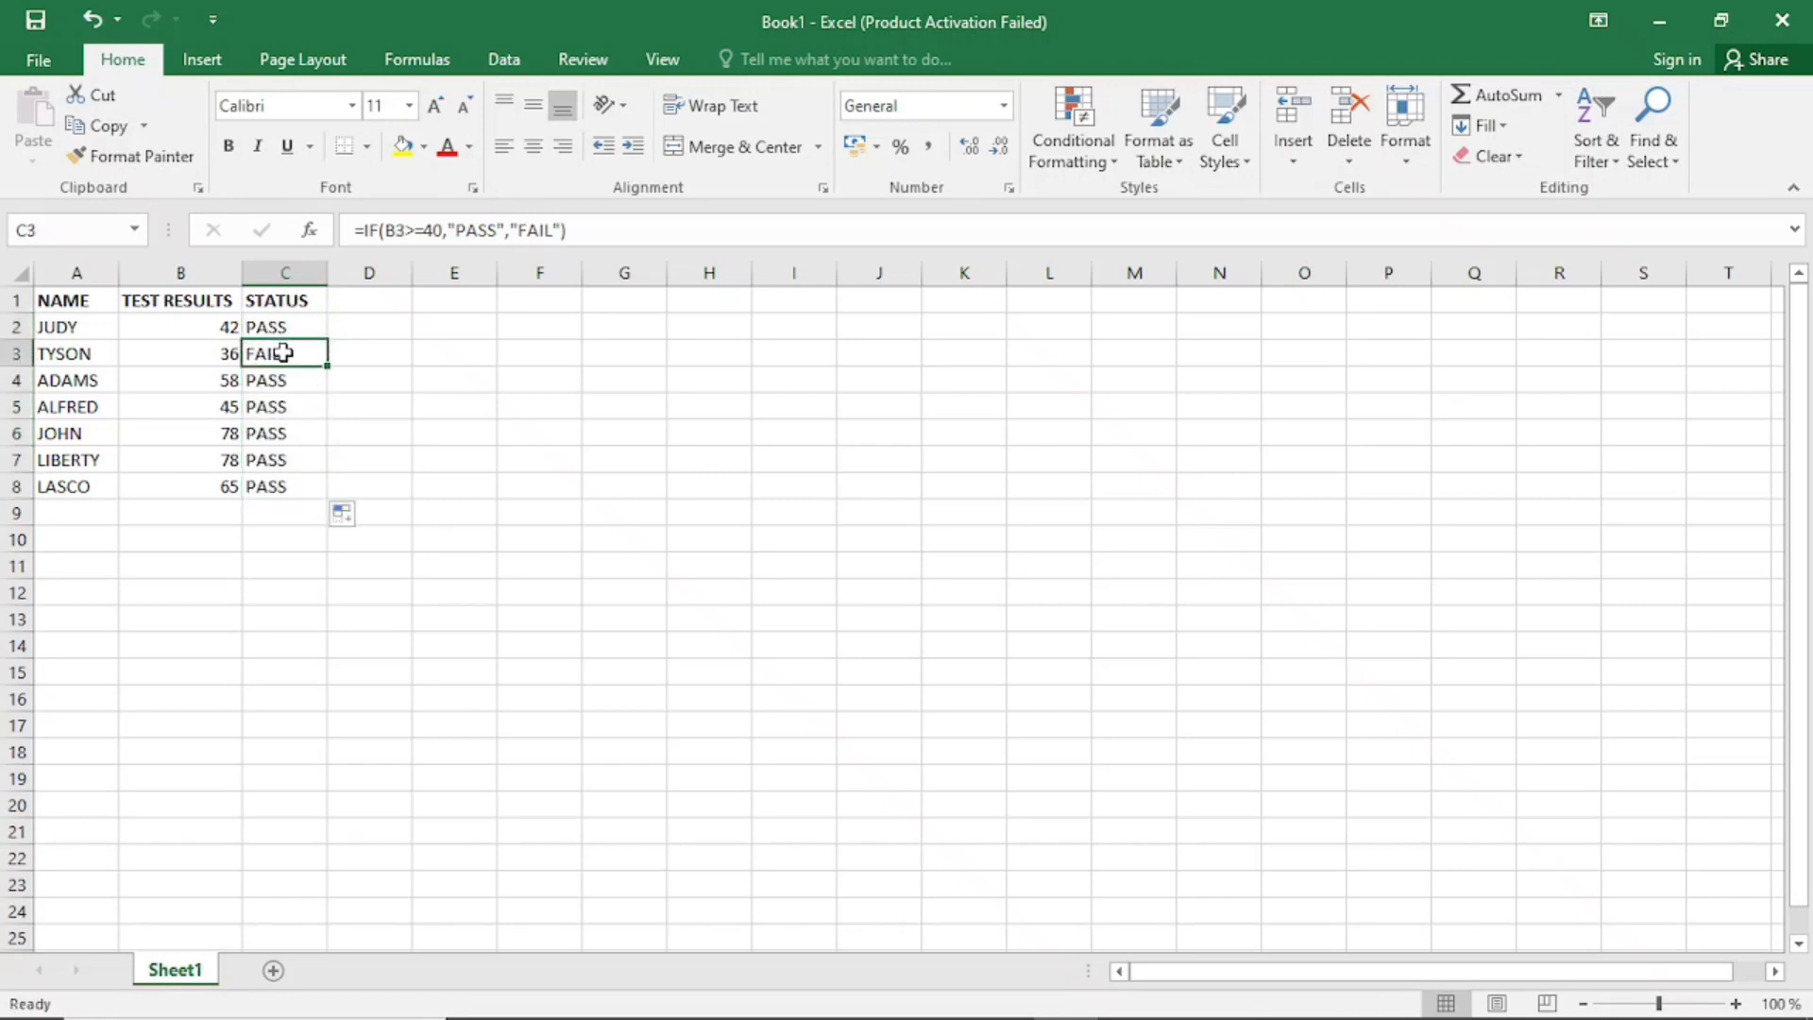
pyautogui.click(223, 354)
pyautogui.click(288, 353)
pyautogui.click(198, 354)
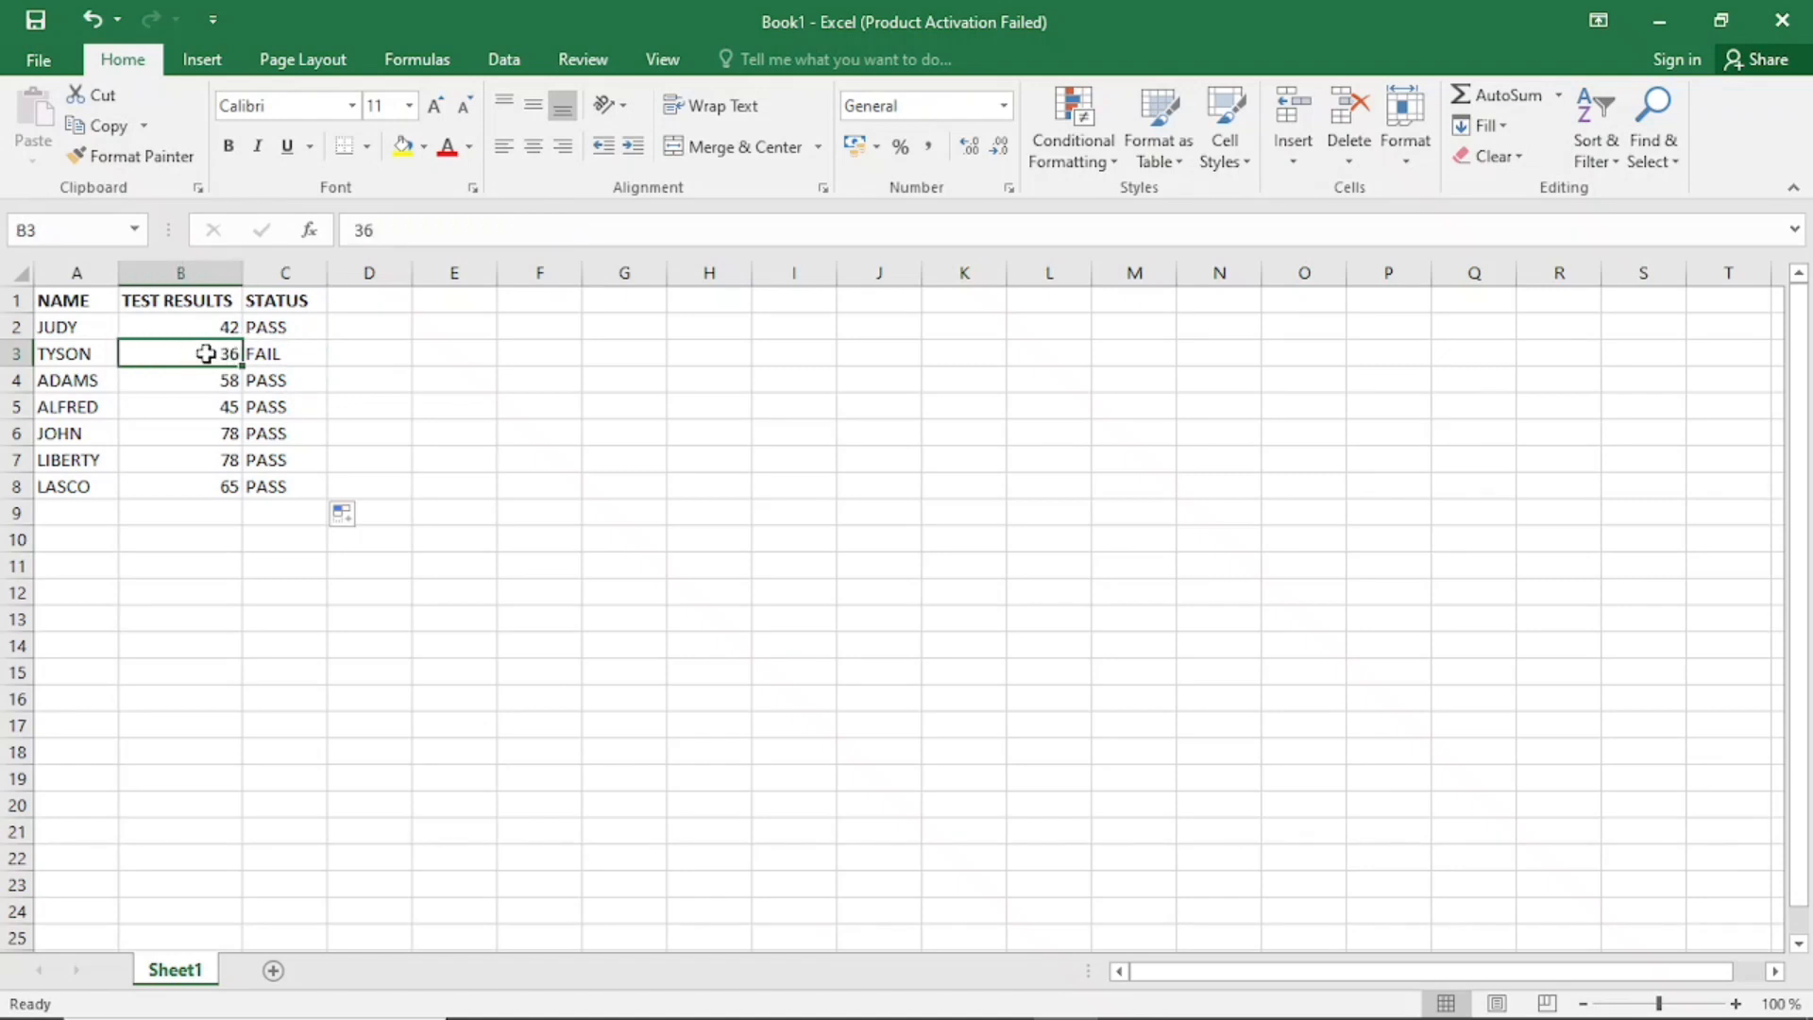
# Try changing the logical test in C3 to B3>50, and undo the change
pyautogui.click(266, 354)
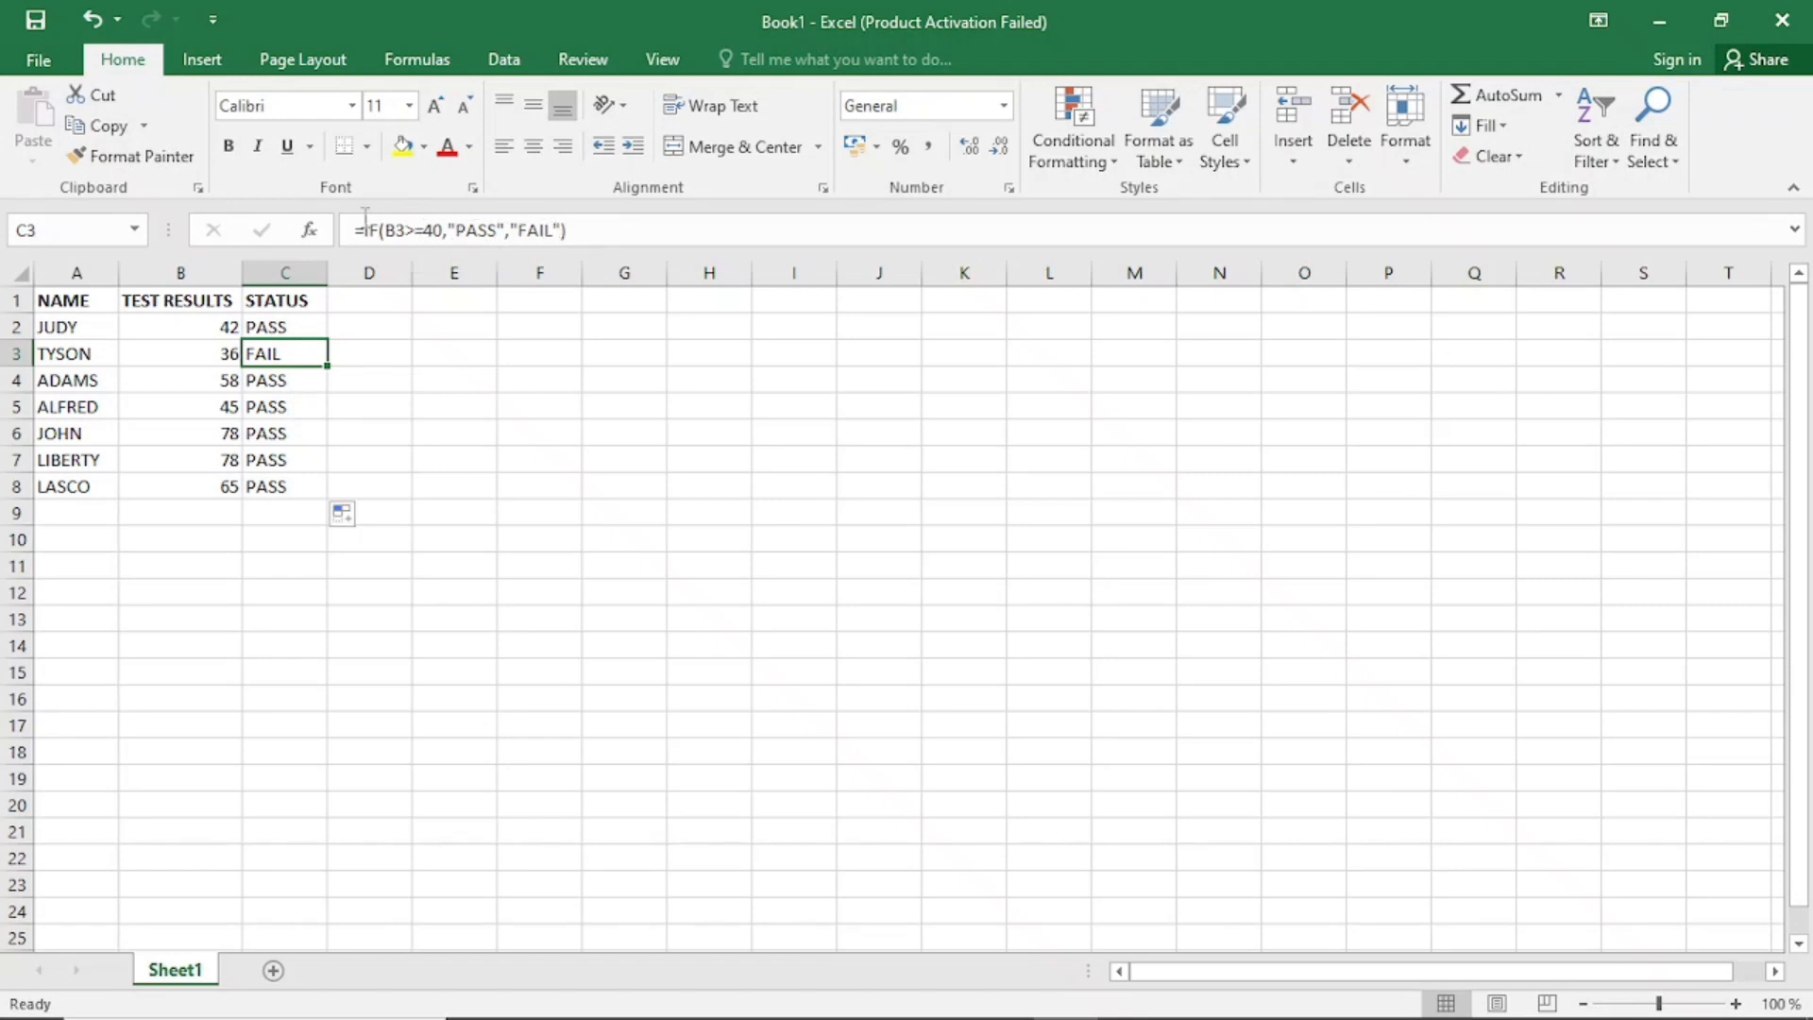
pyautogui.click(430, 228)
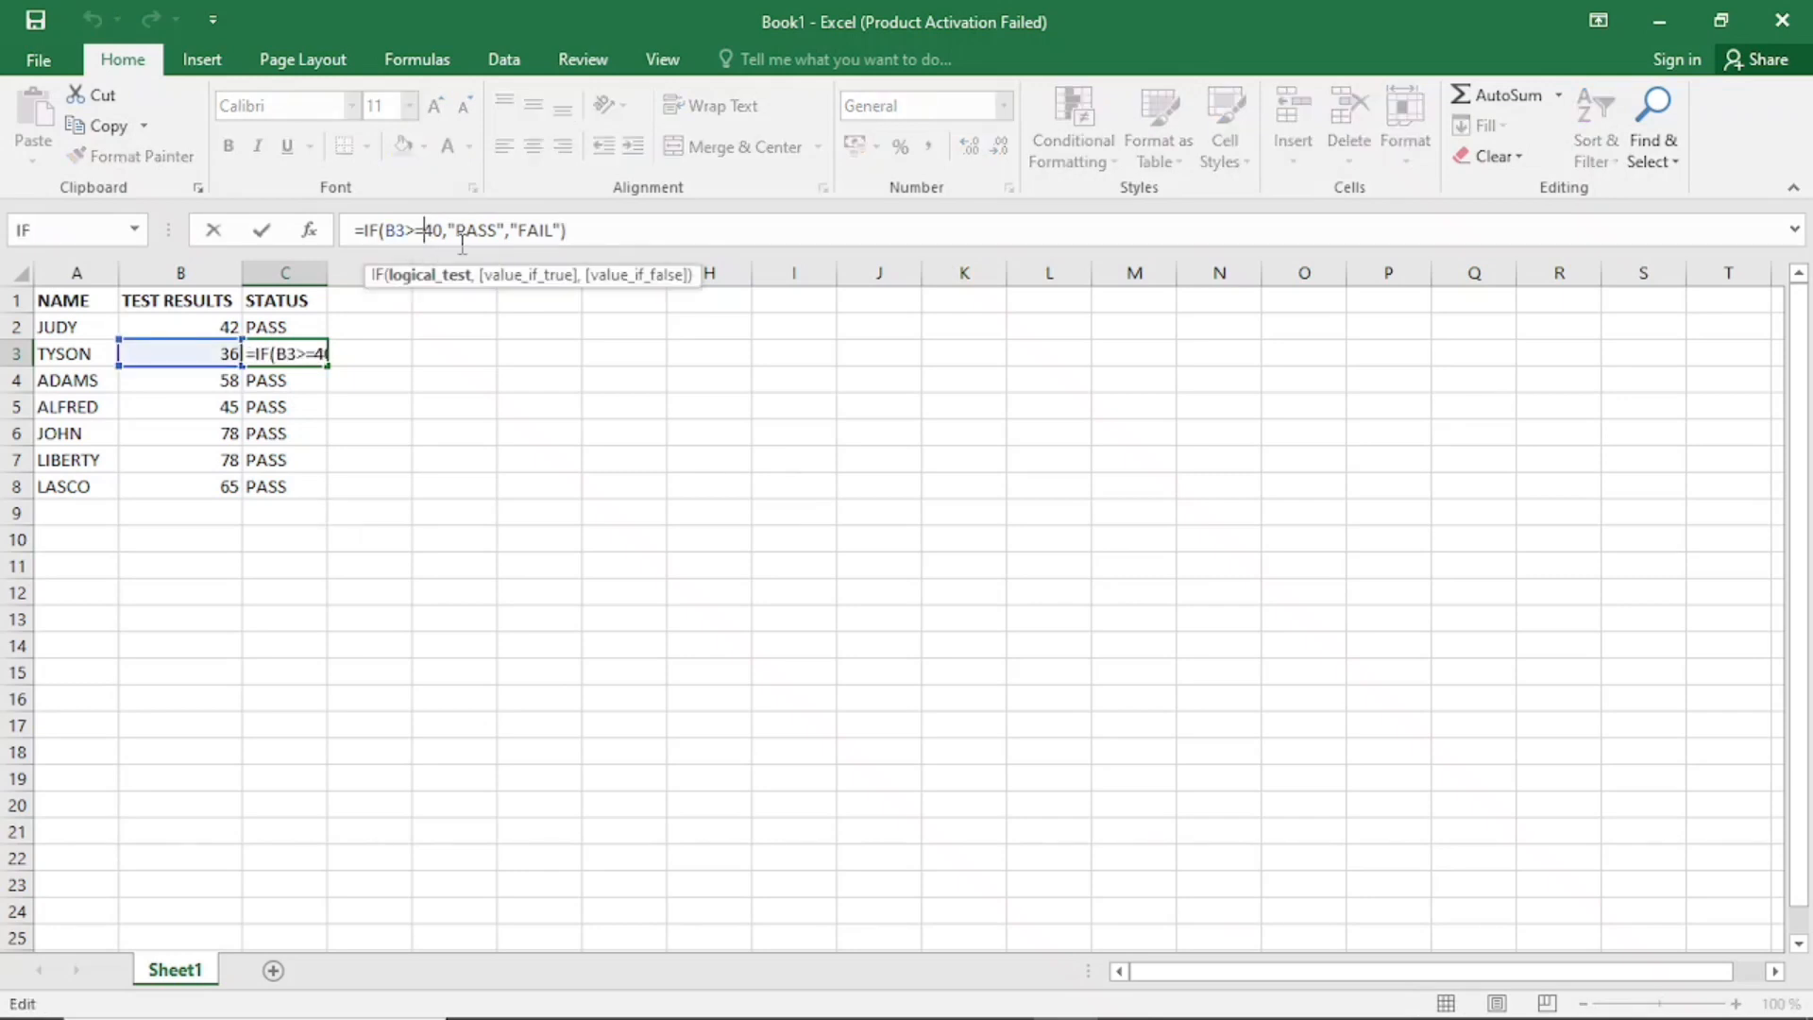
pyautogui.press('BackSpace')
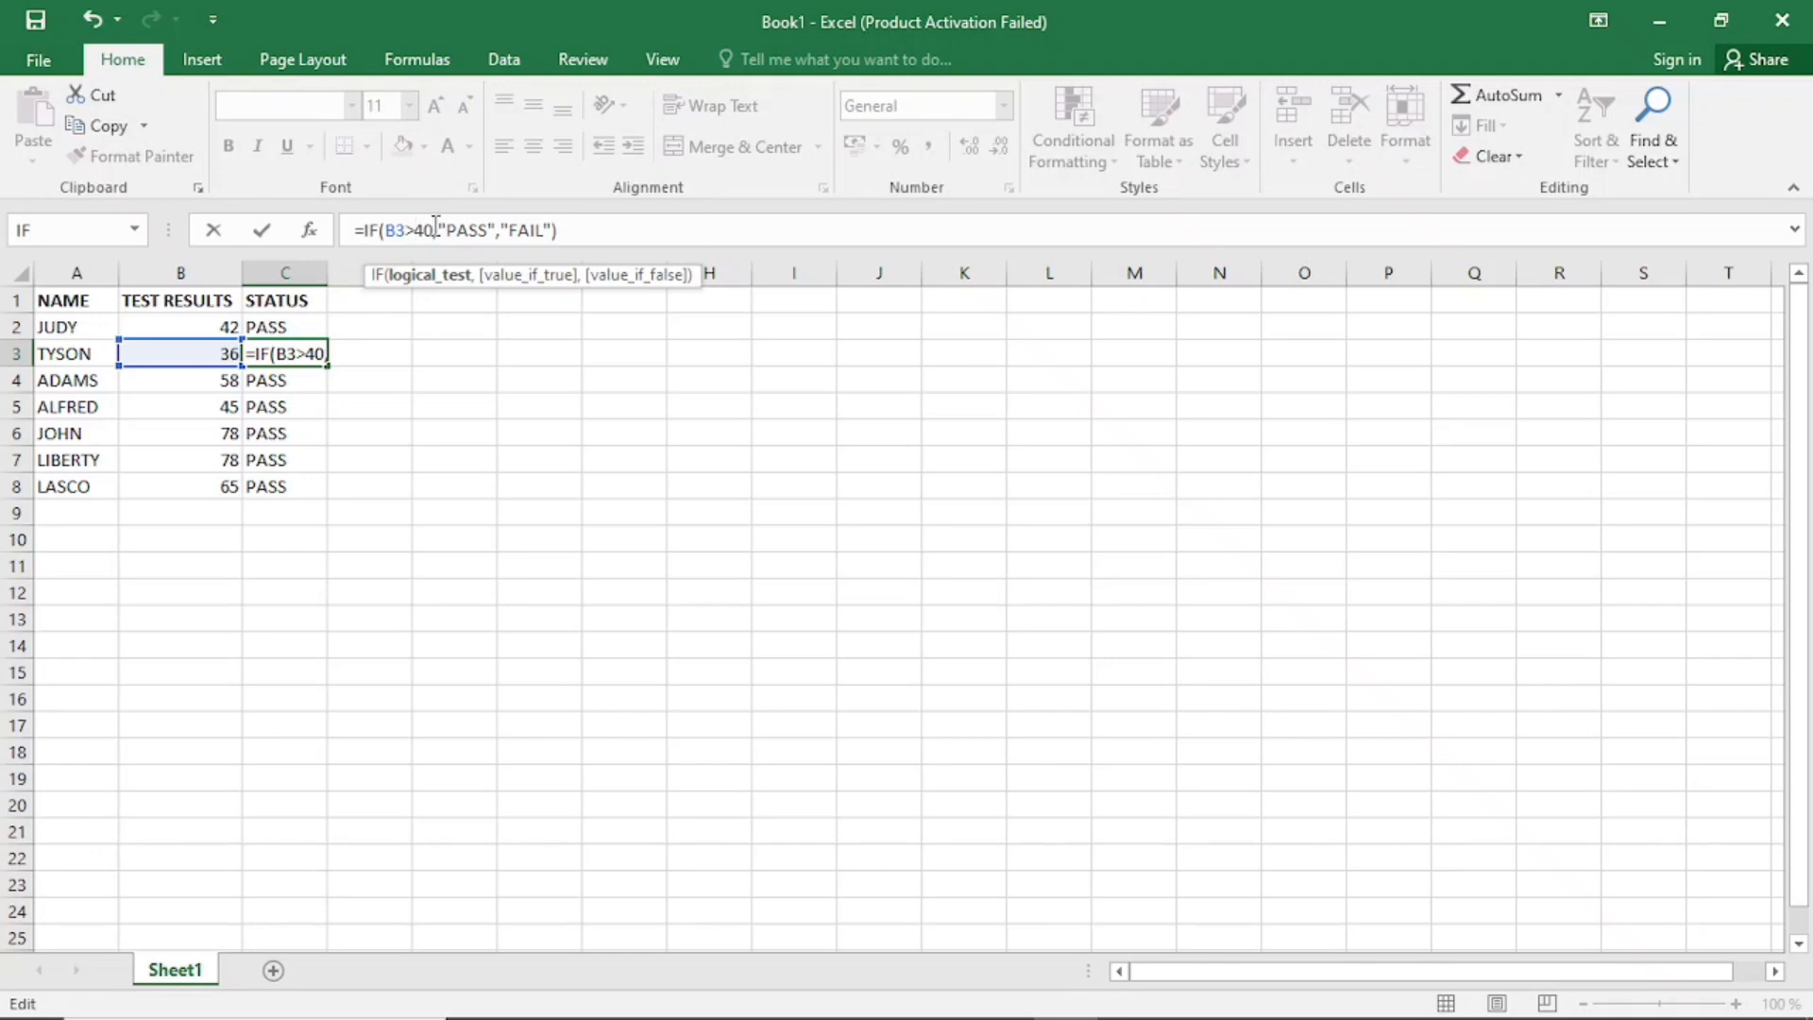
pyautogui.press('Delete')
pyautogui.press('Delete')
pyautogui.write('50')
pyautogui.press('Return')
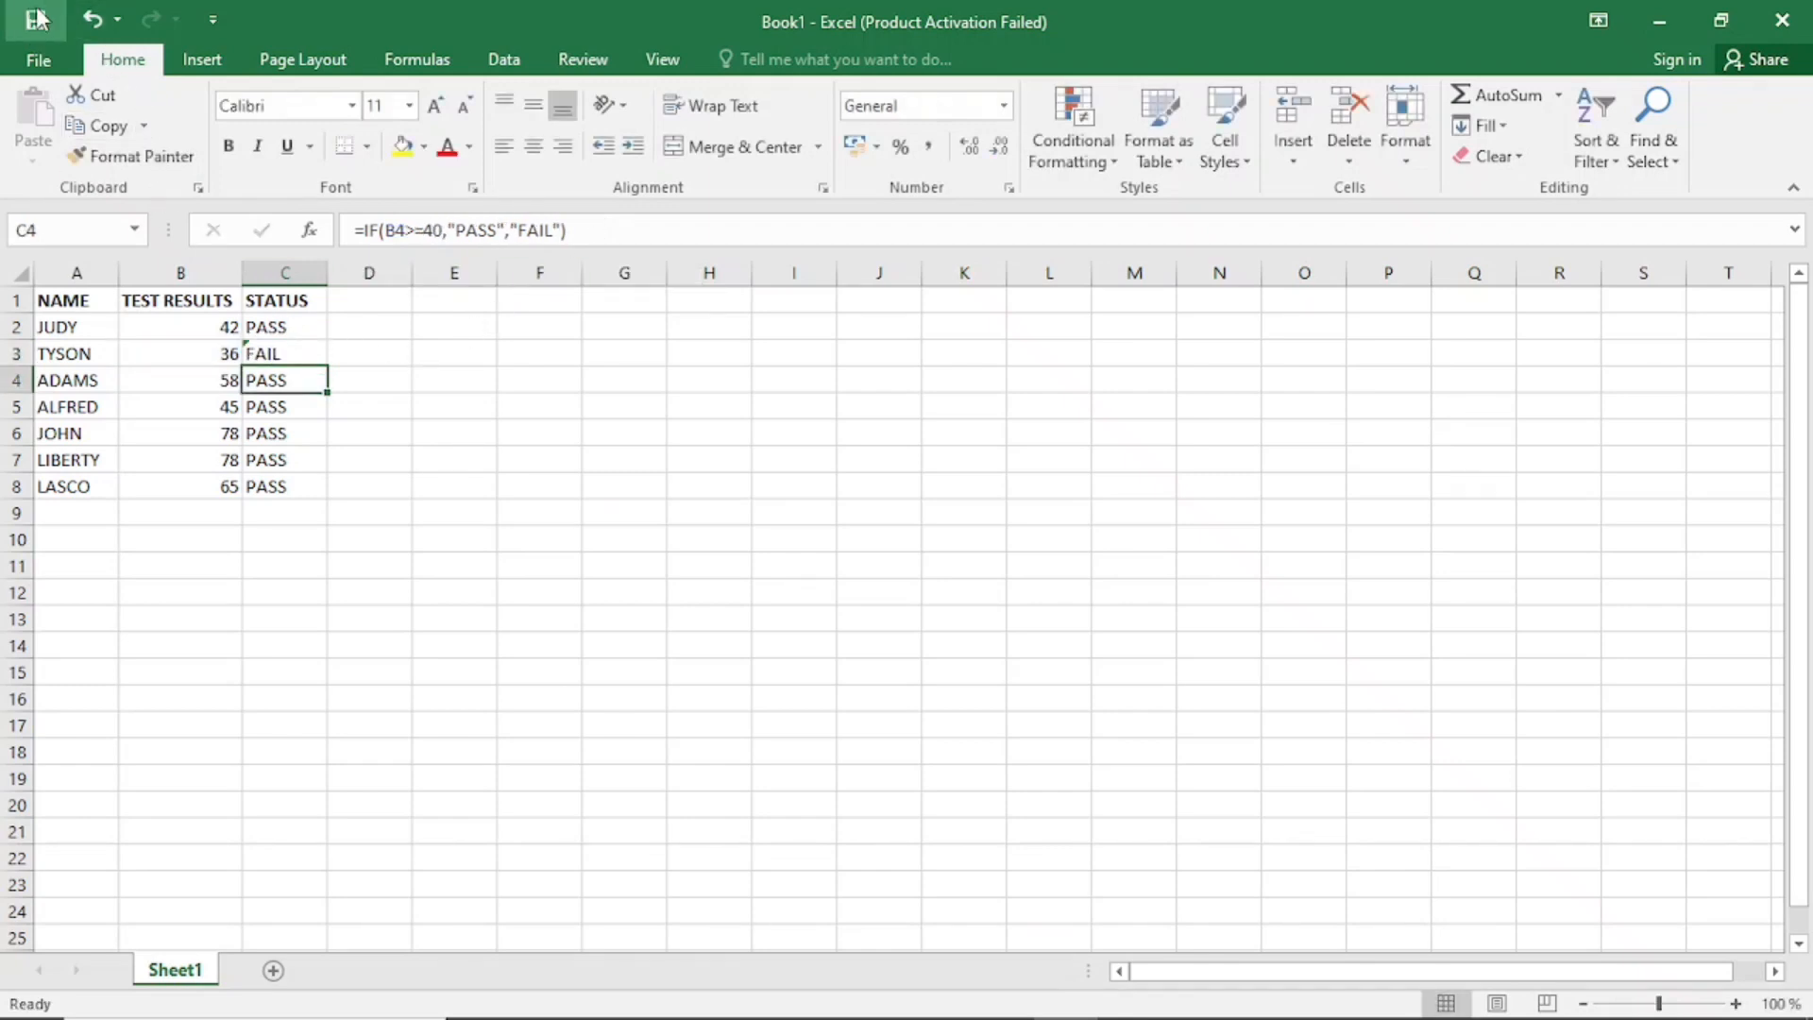
pyautogui.click(92, 19)
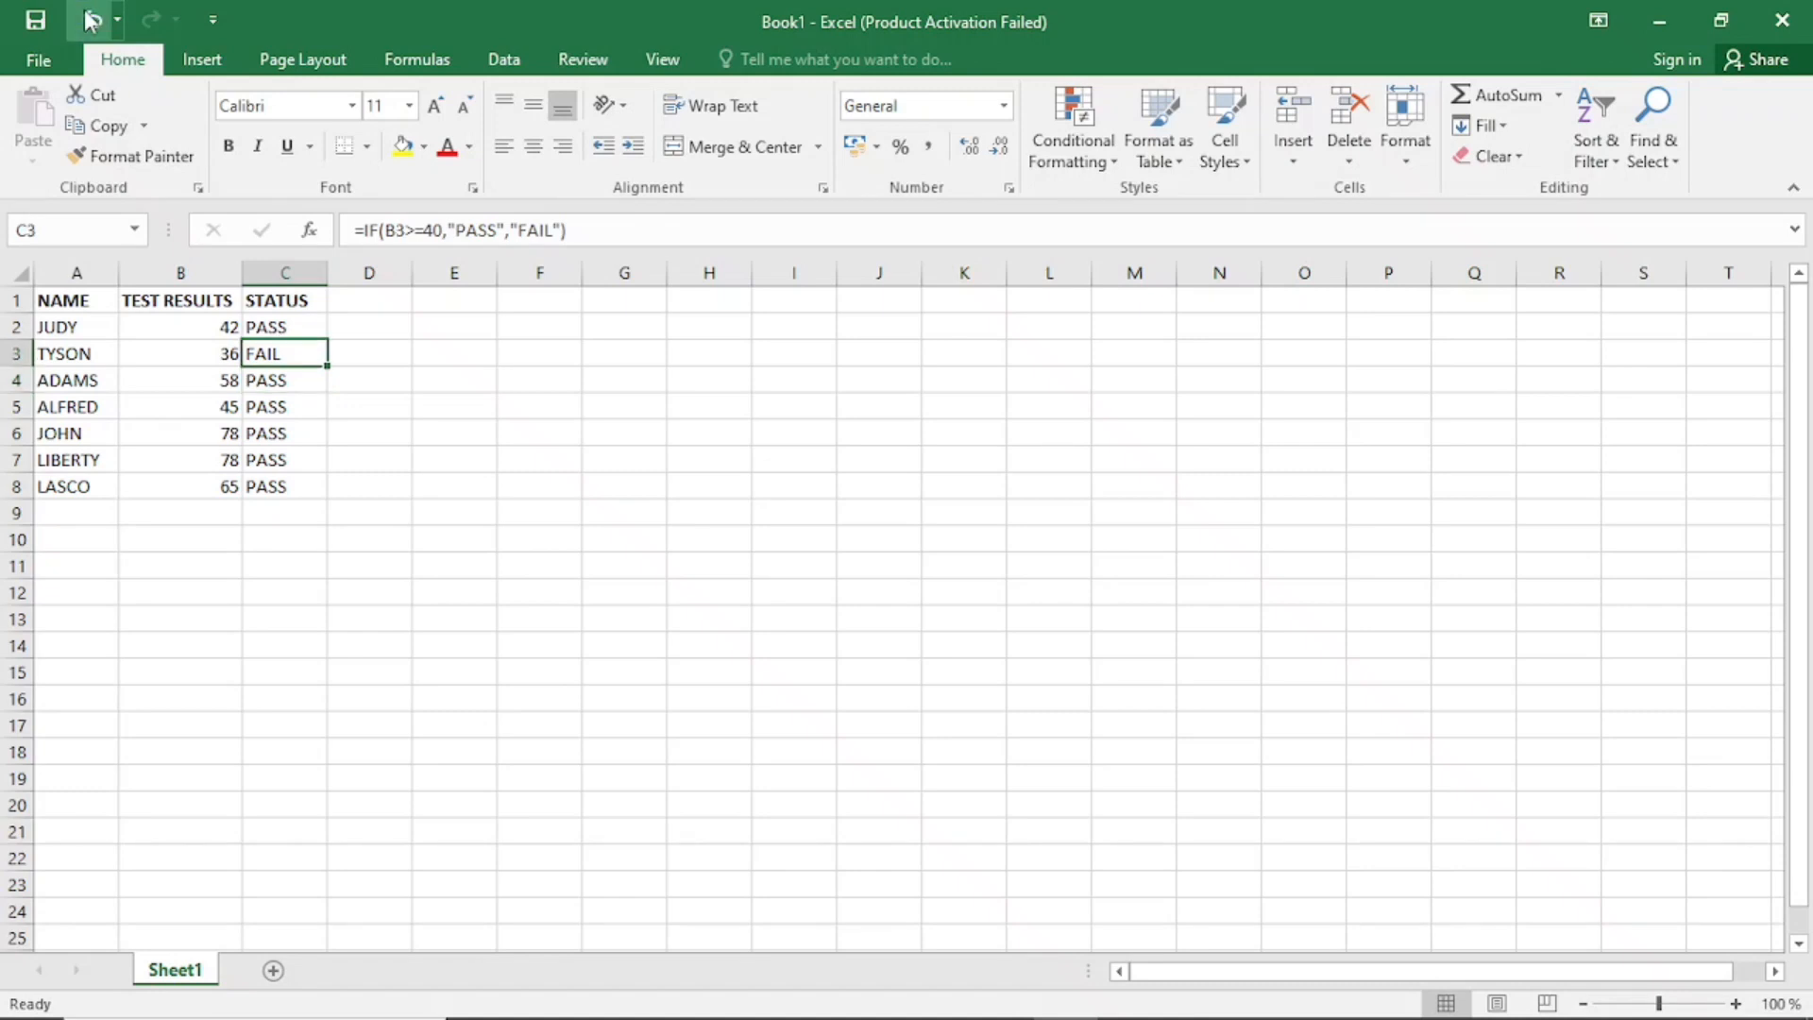
# Change the logical test in C2 to B2>50 and fill the formula down to C8
pyautogui.click(310, 325)
pyautogui.click(431, 223)
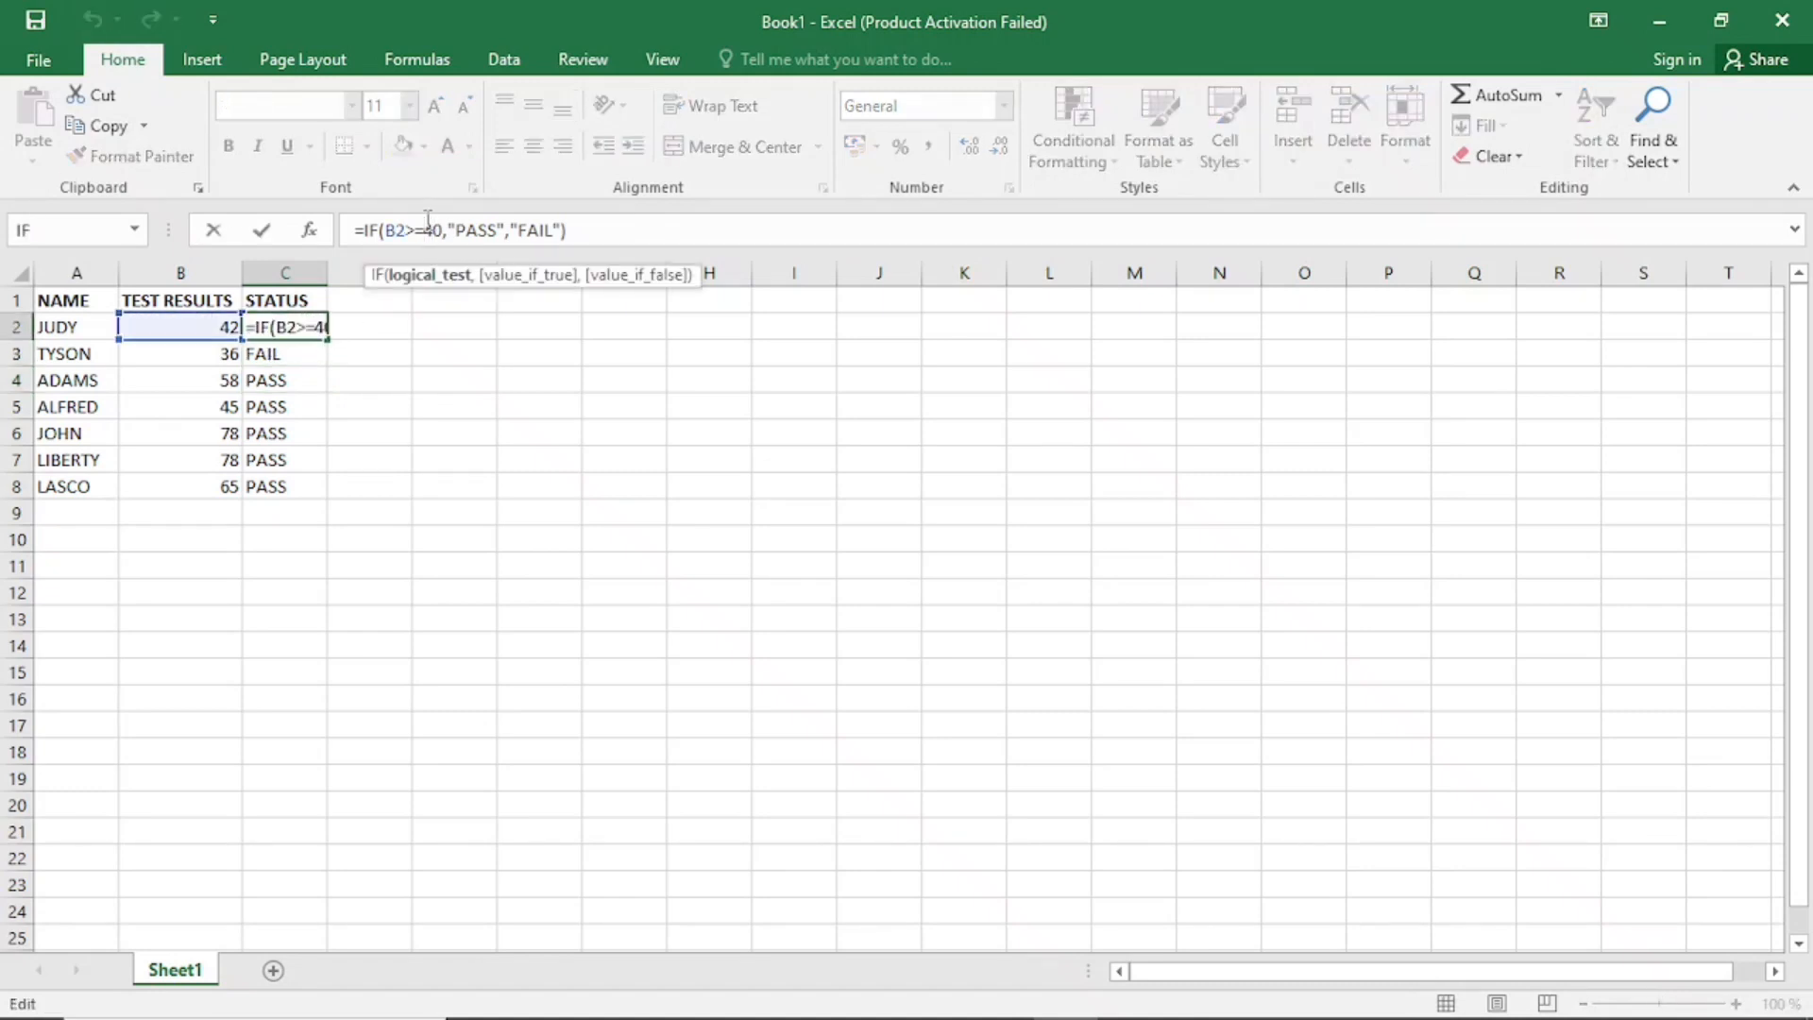
pyautogui.press('BackSpace')
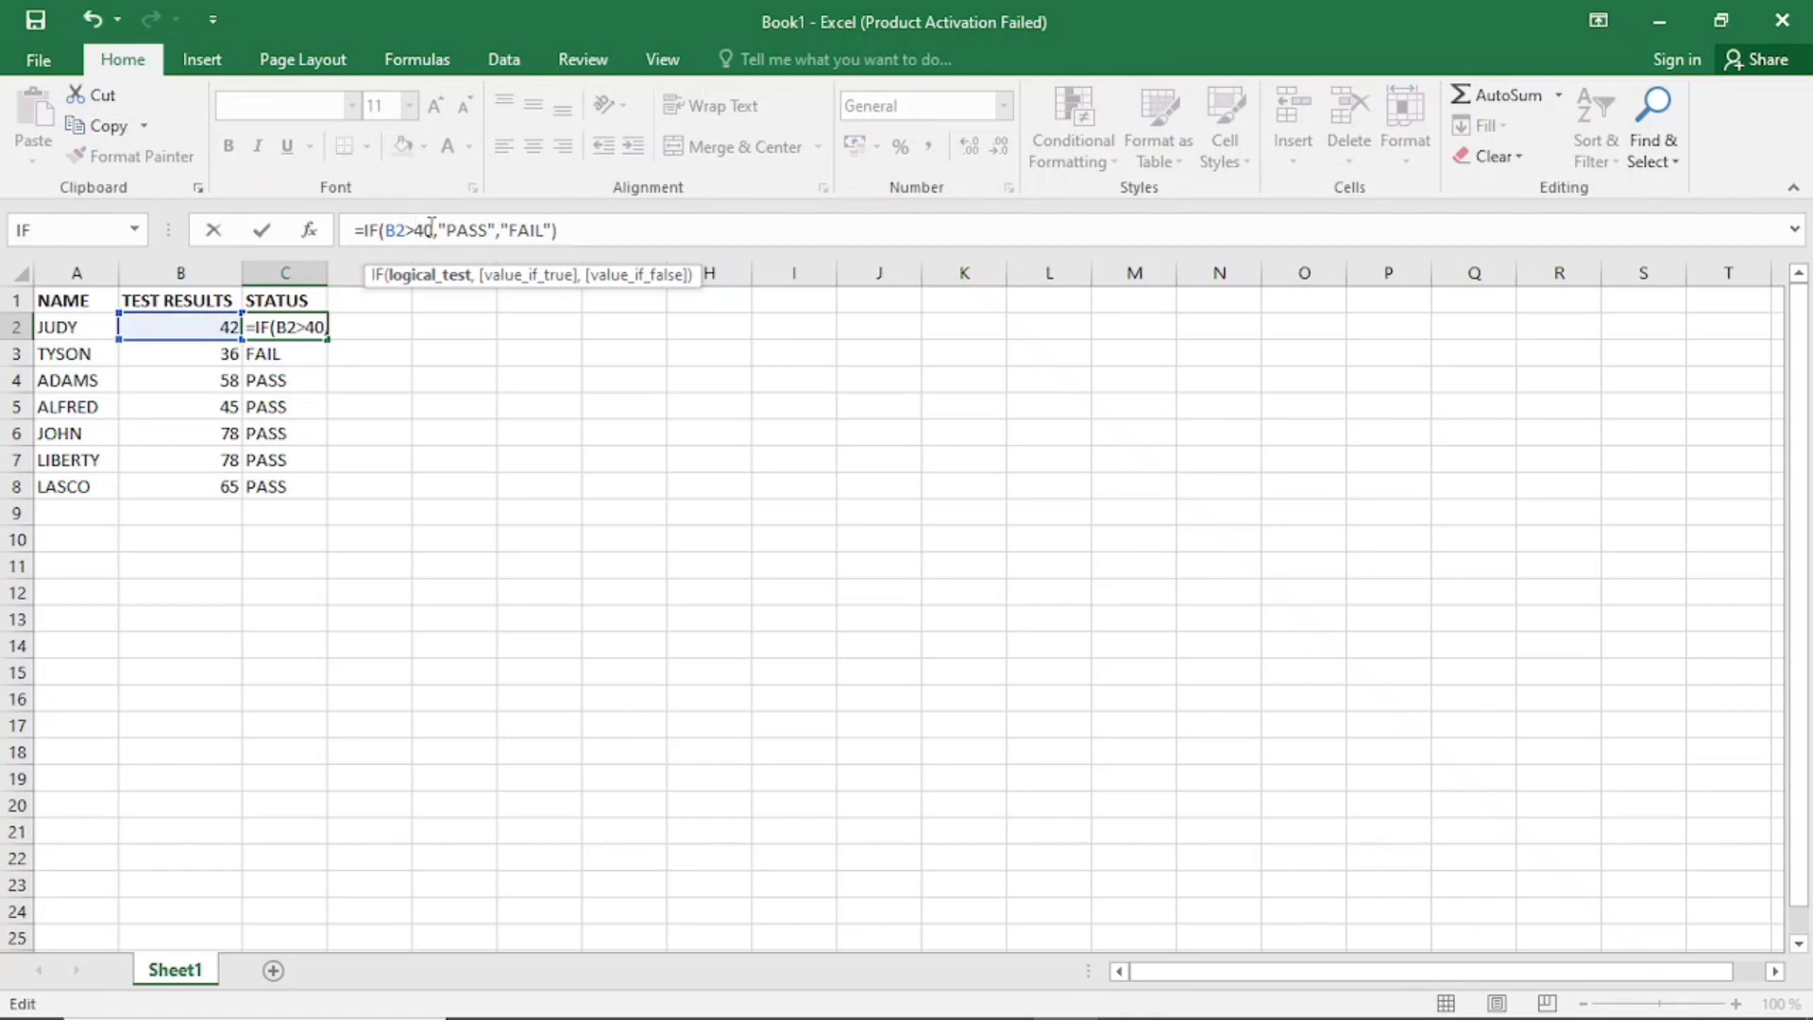
pyautogui.press('Delete')
pyautogui.press('Delete')
pyautogui.write('50')
pyautogui.press('Return')
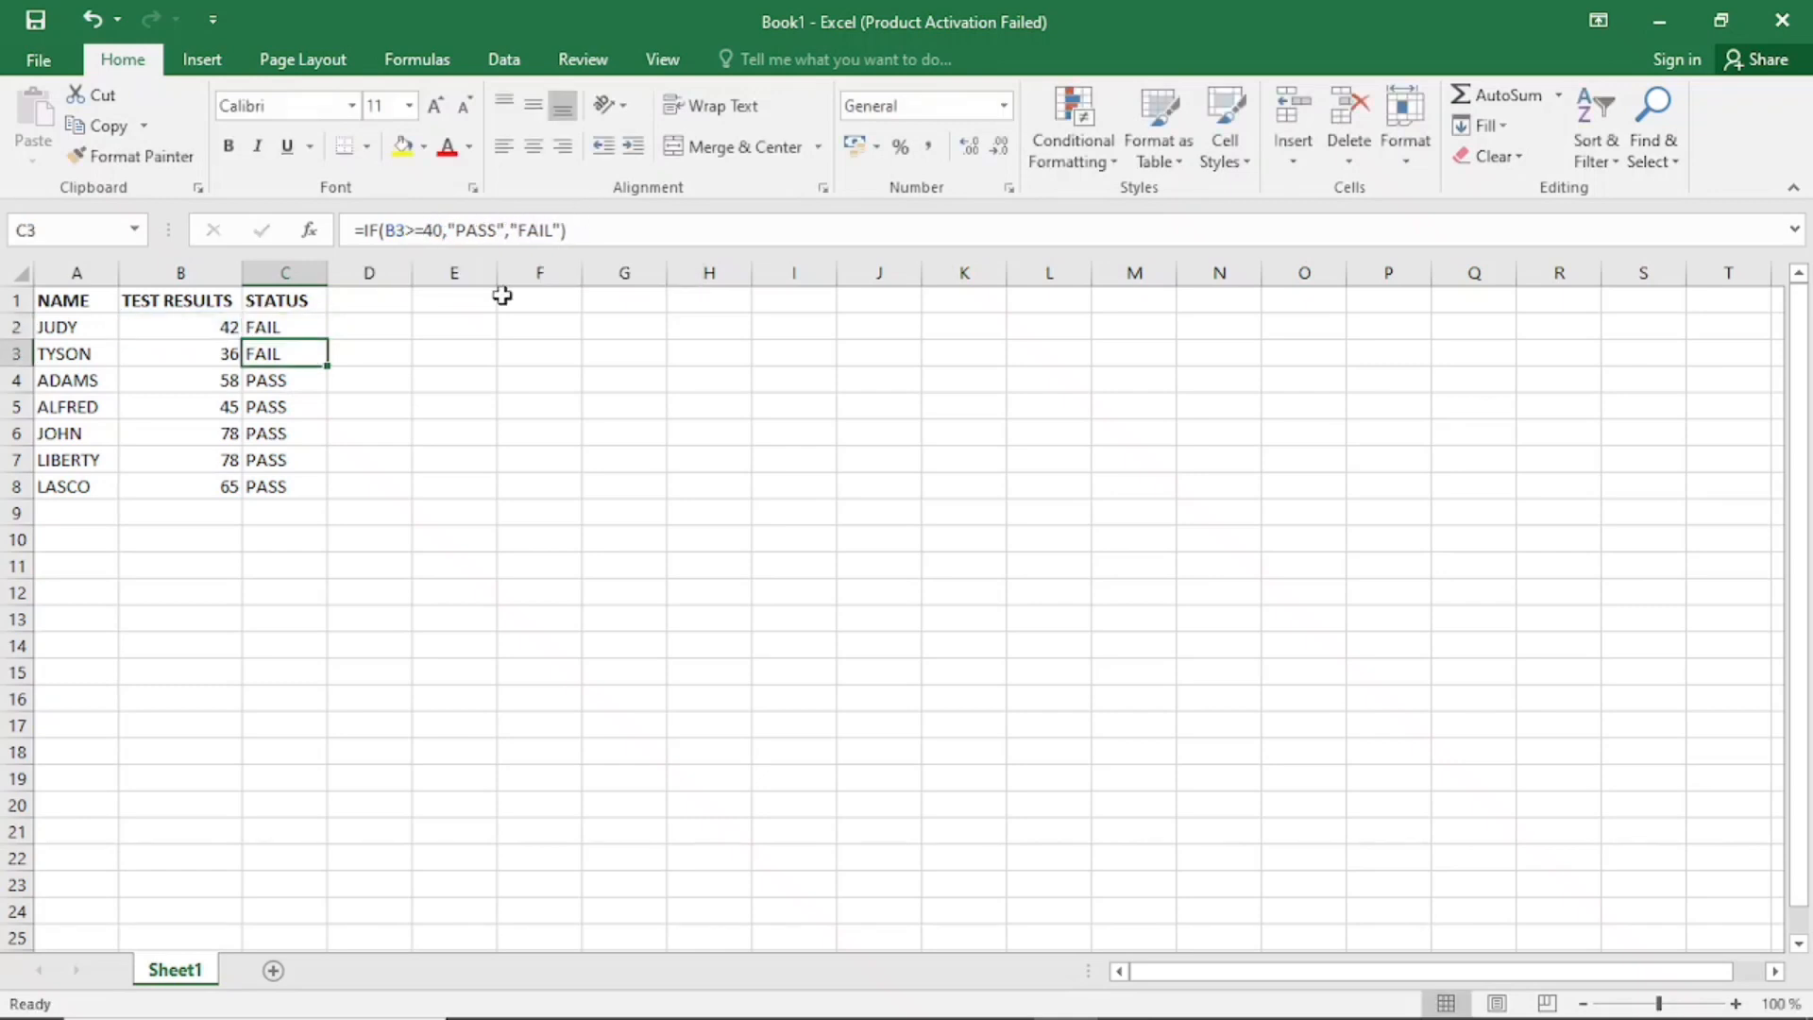
pyautogui.click(301, 328)
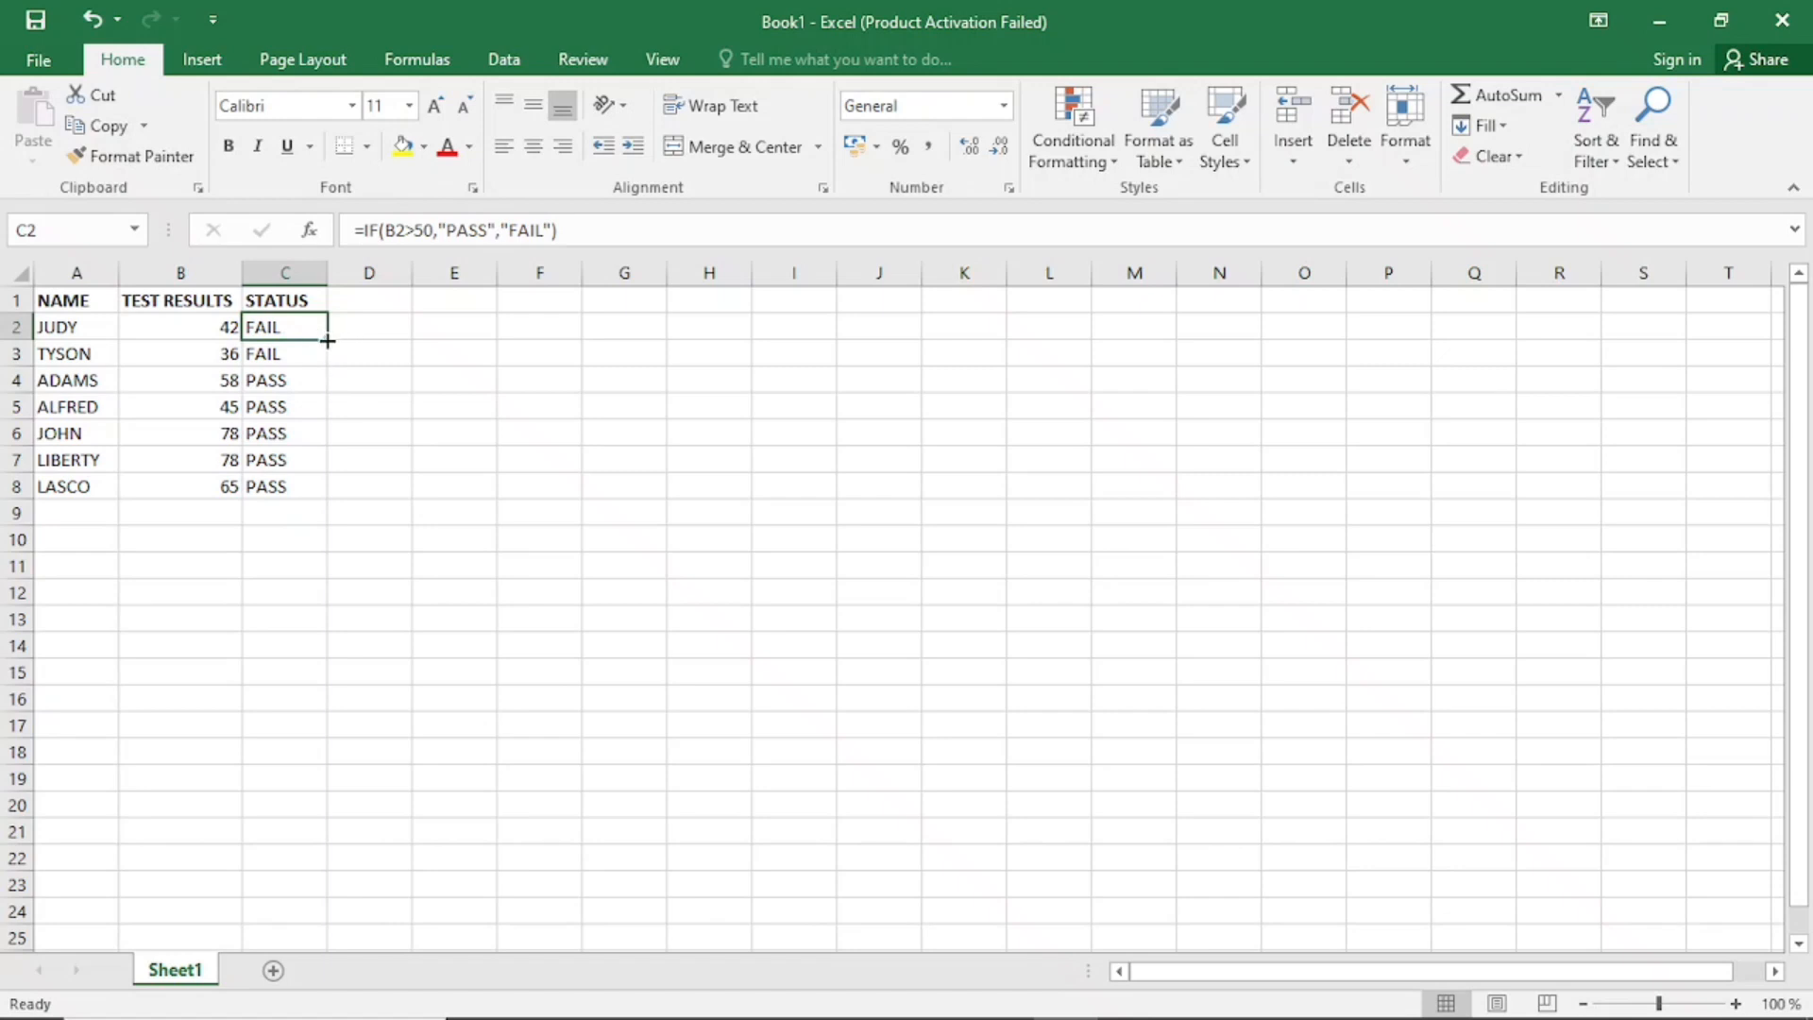
pyautogui.moveTo(327, 341); pyautogui.dragTo(324, 493)
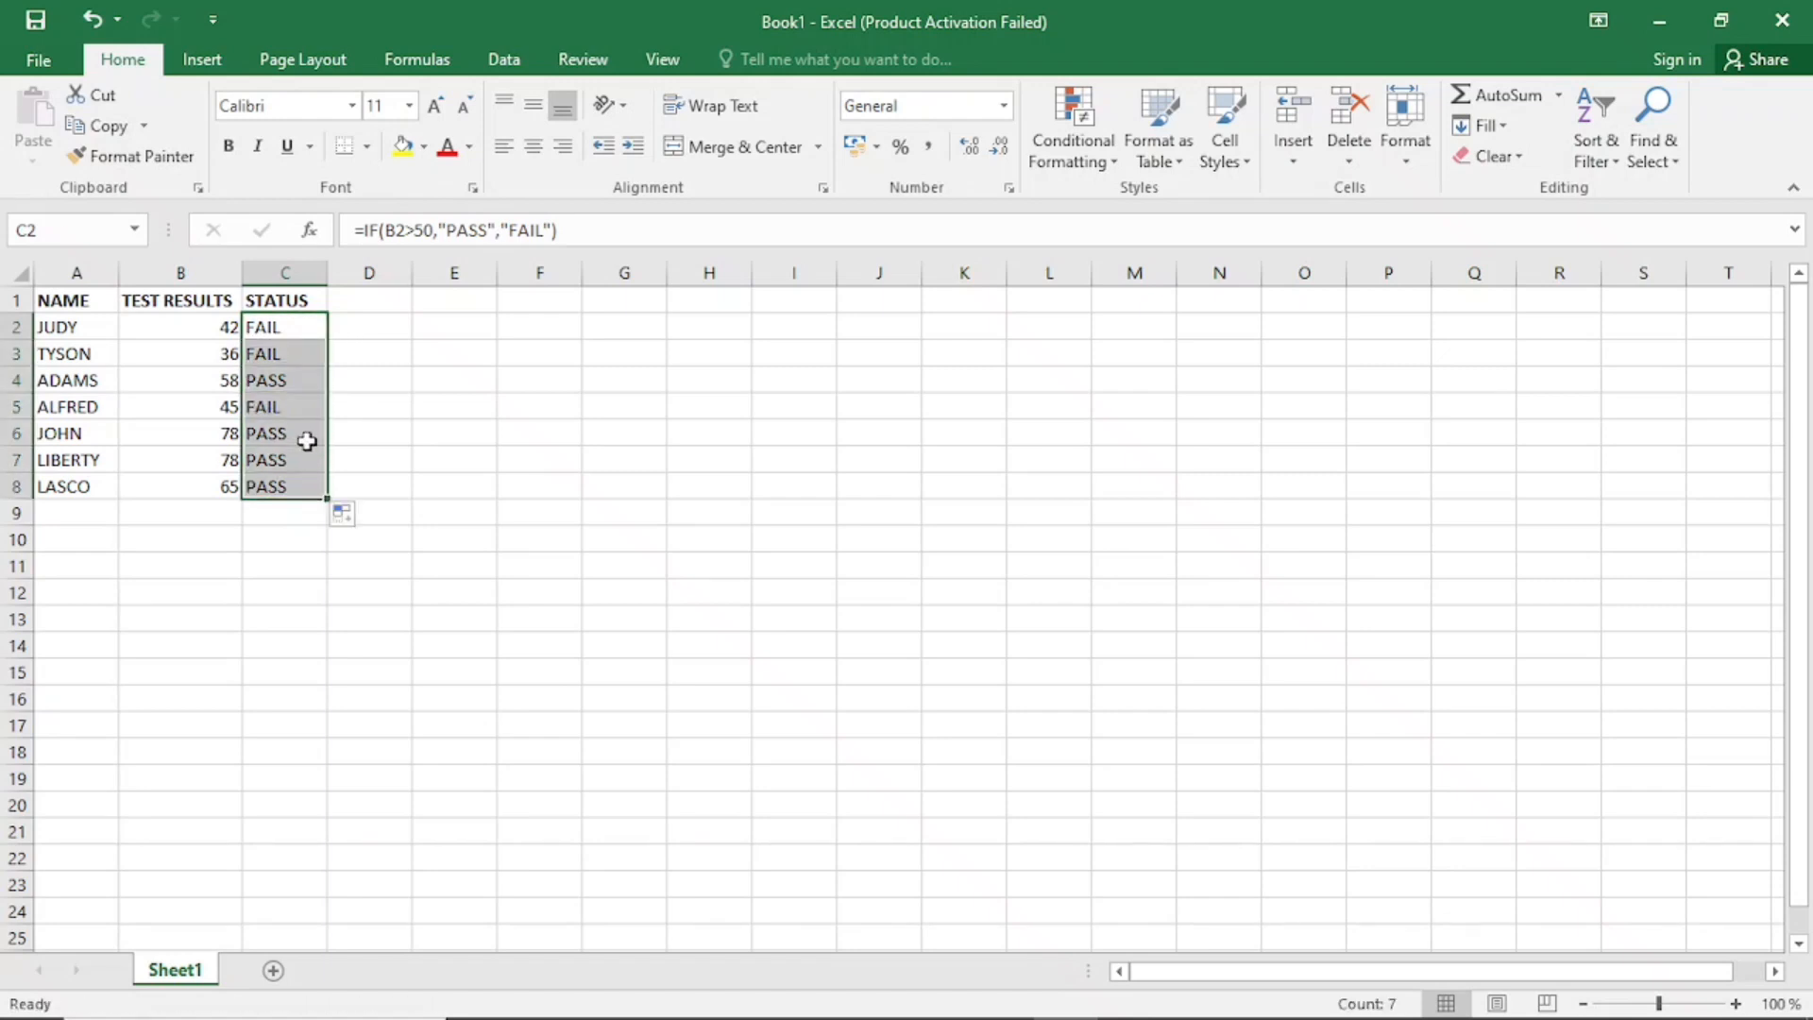
# Check the status formulas in C2:C8 against the test results using the cutoff of 50
pyautogui.click(258, 324)
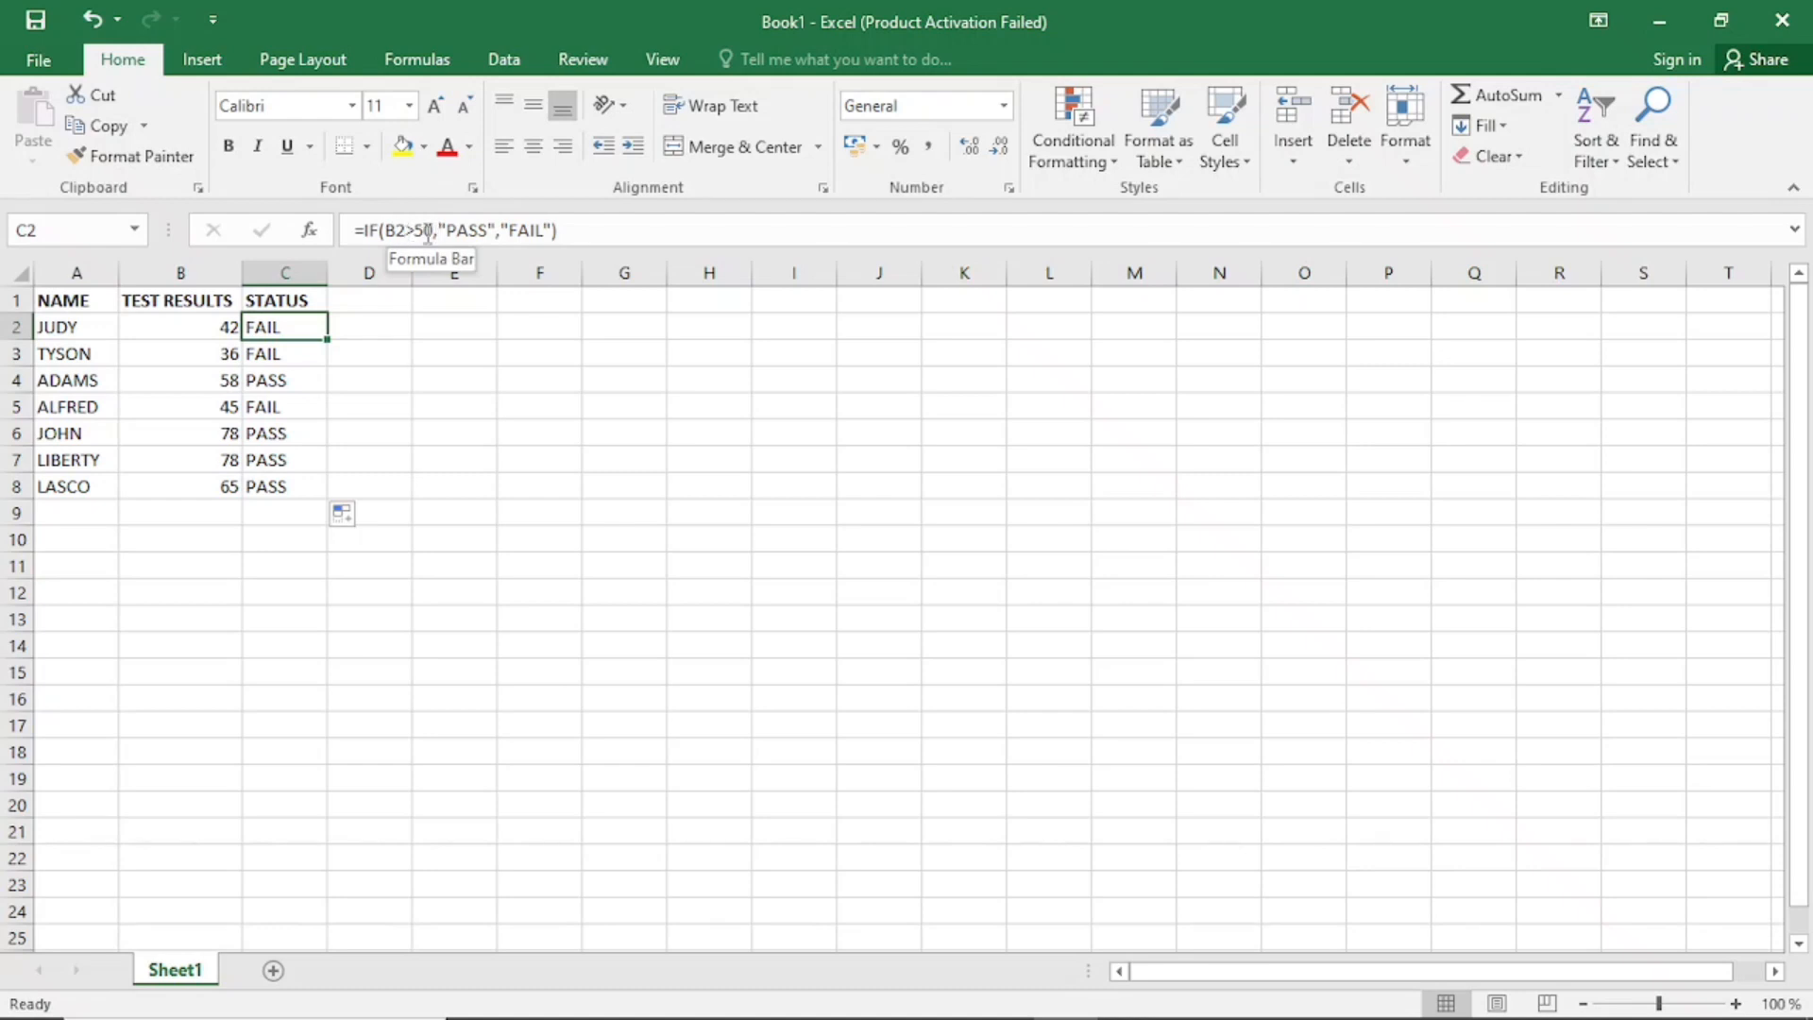
pyautogui.click(208, 328)
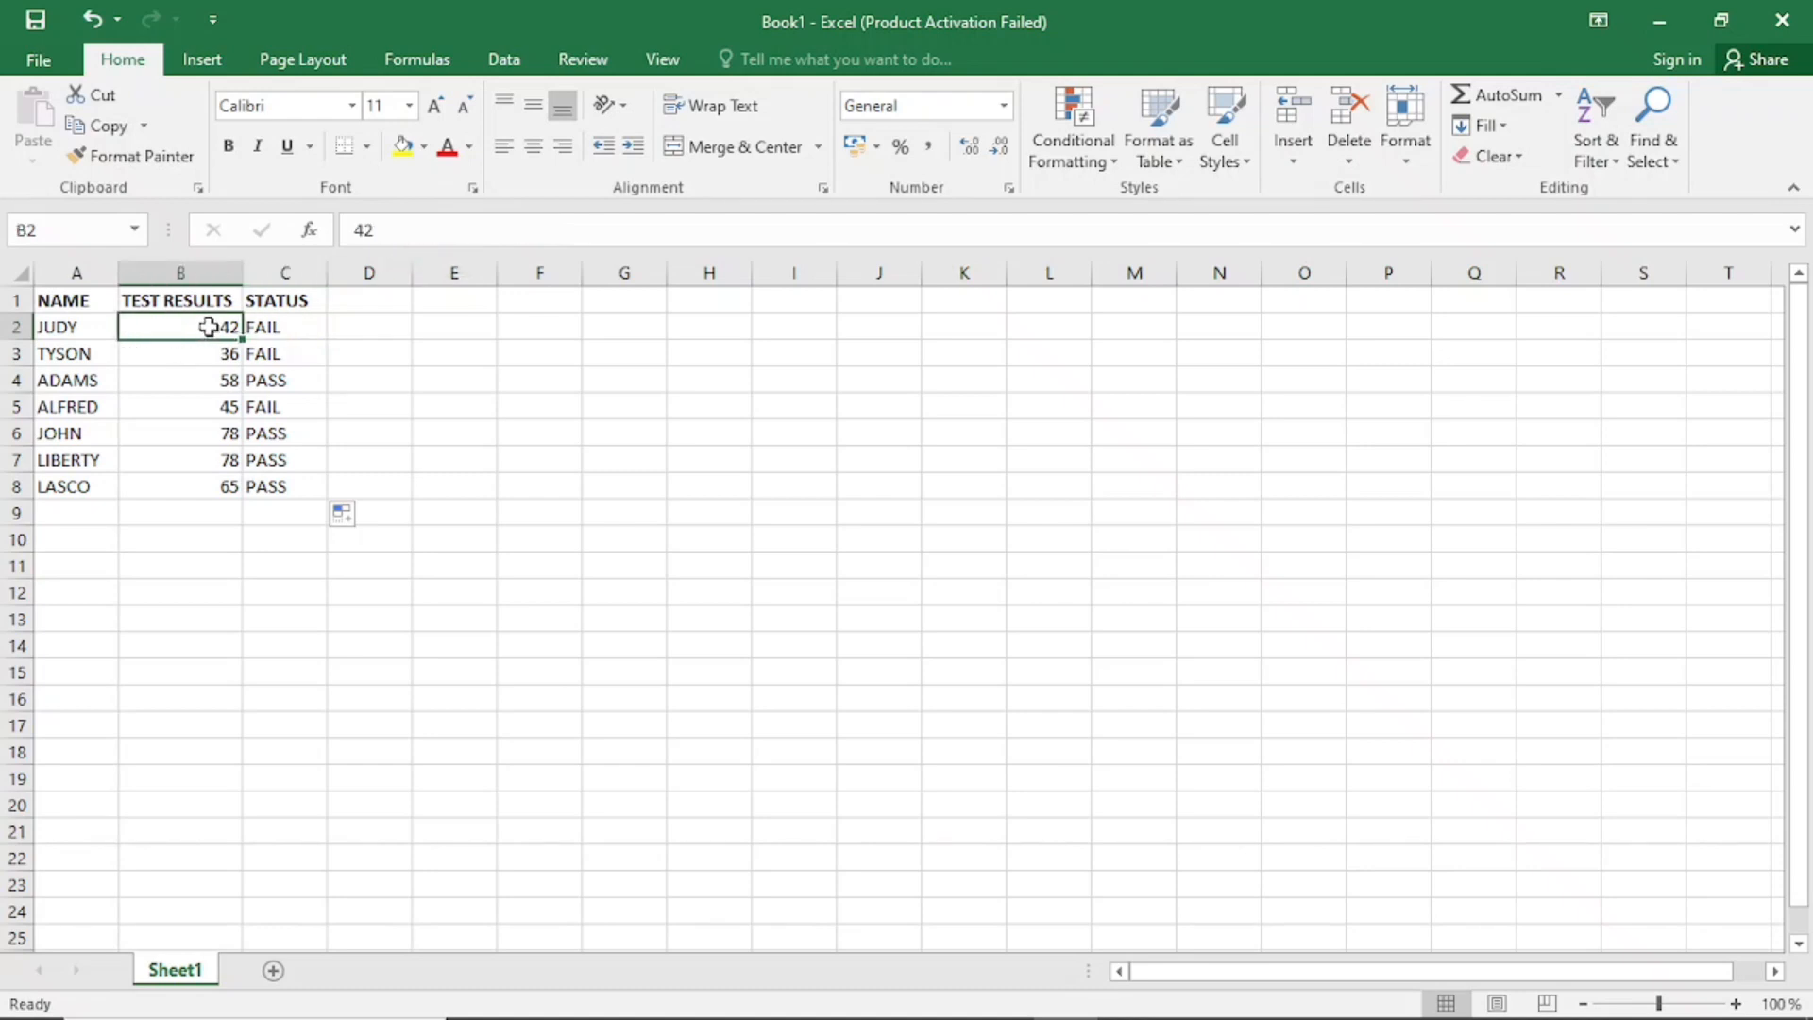
pyautogui.click(264, 326)
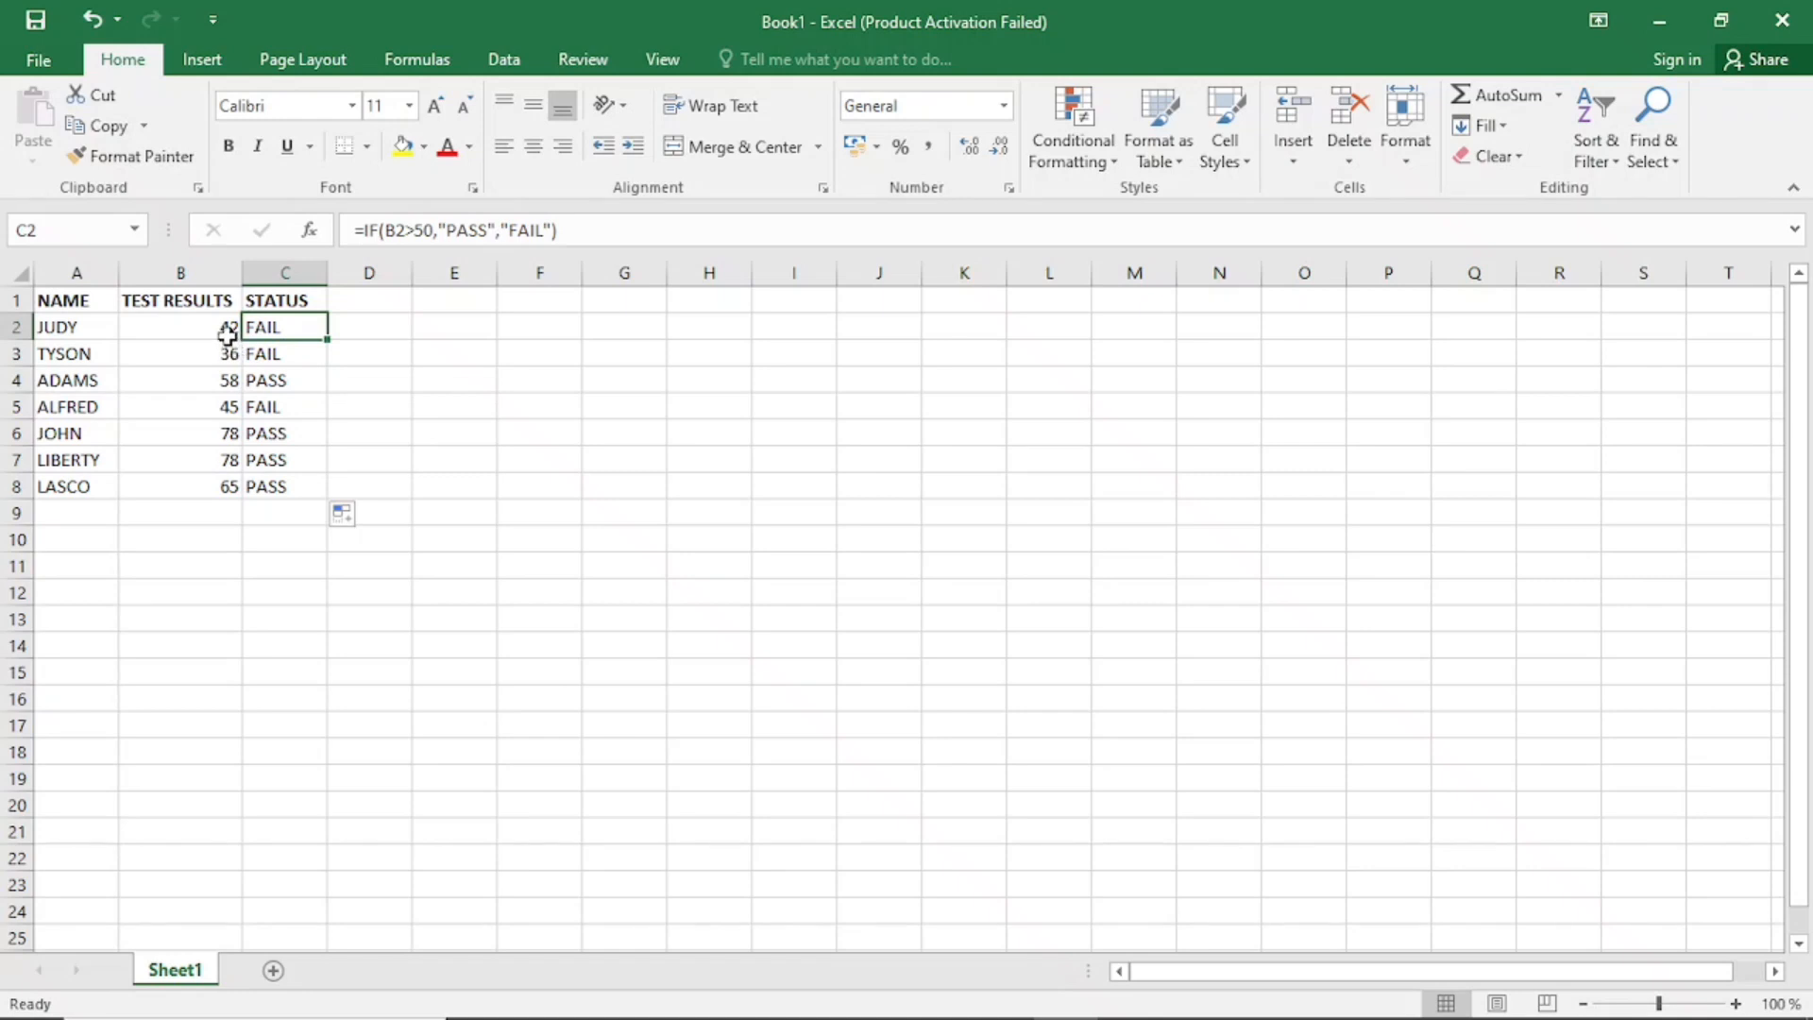
pyautogui.click(230, 332)
pyautogui.click(257, 331)
pyautogui.click(293, 357)
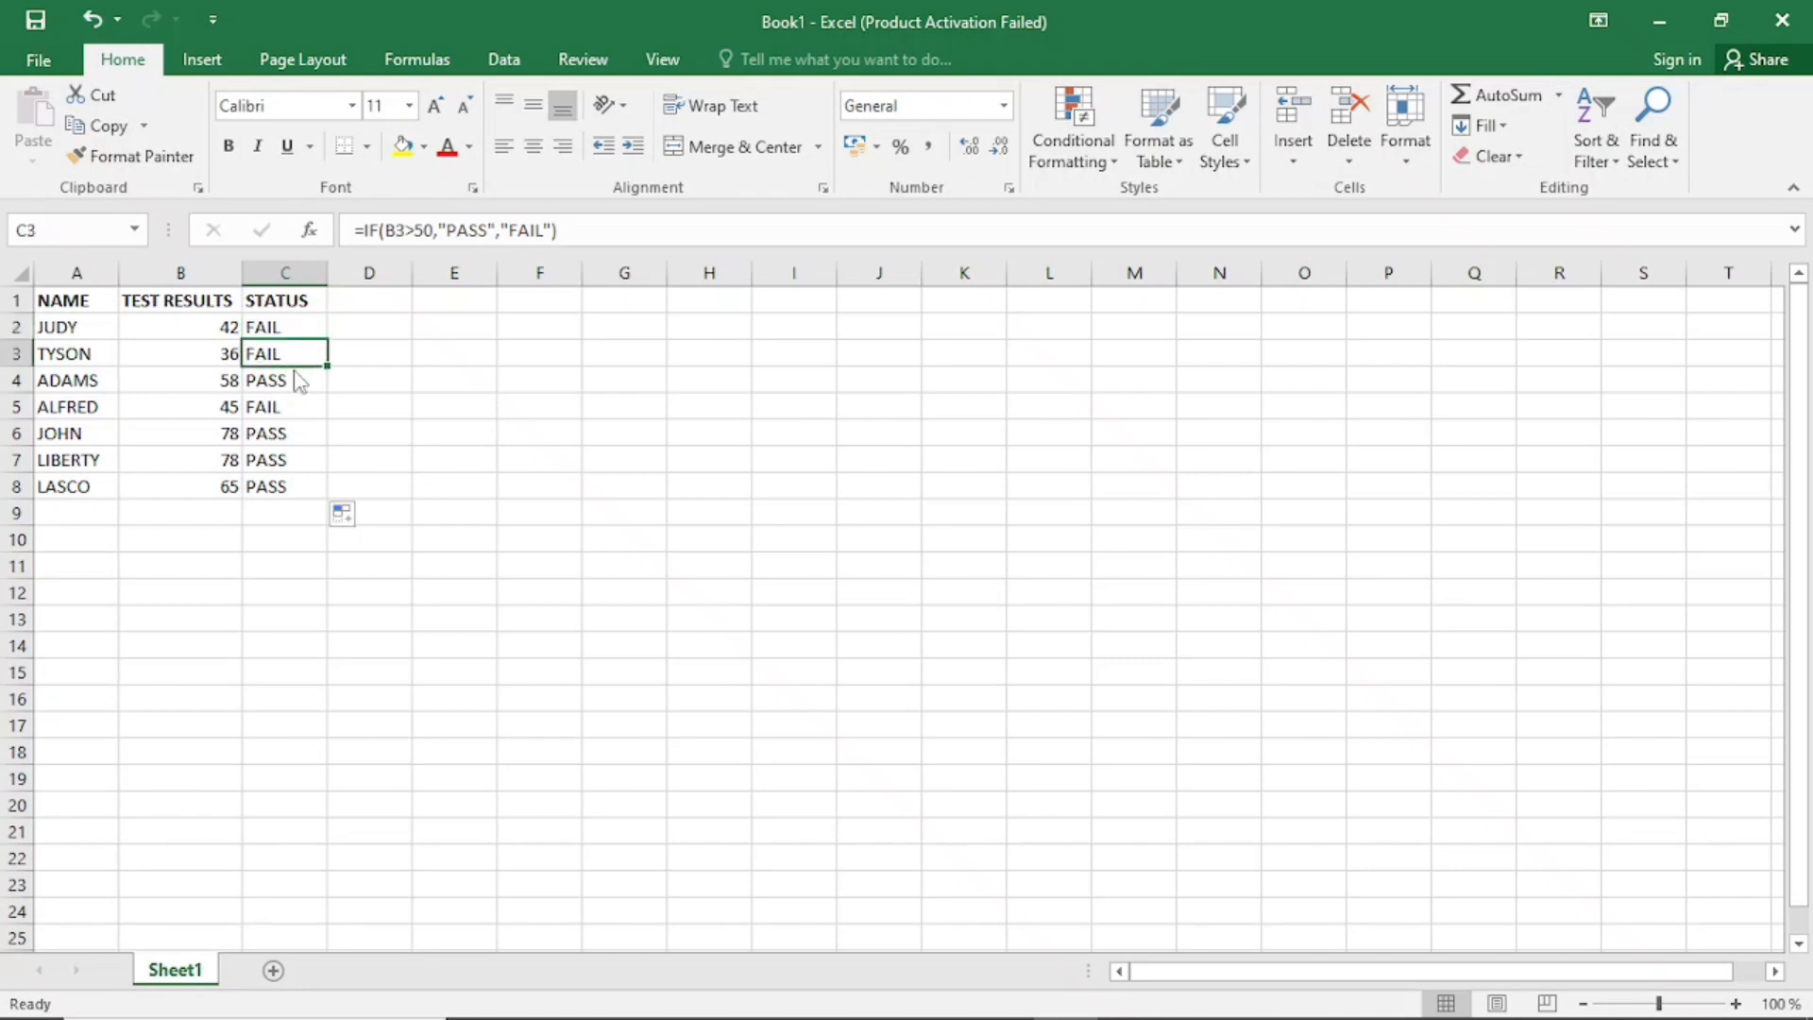
pyautogui.click(294, 378)
pyautogui.click(296, 412)
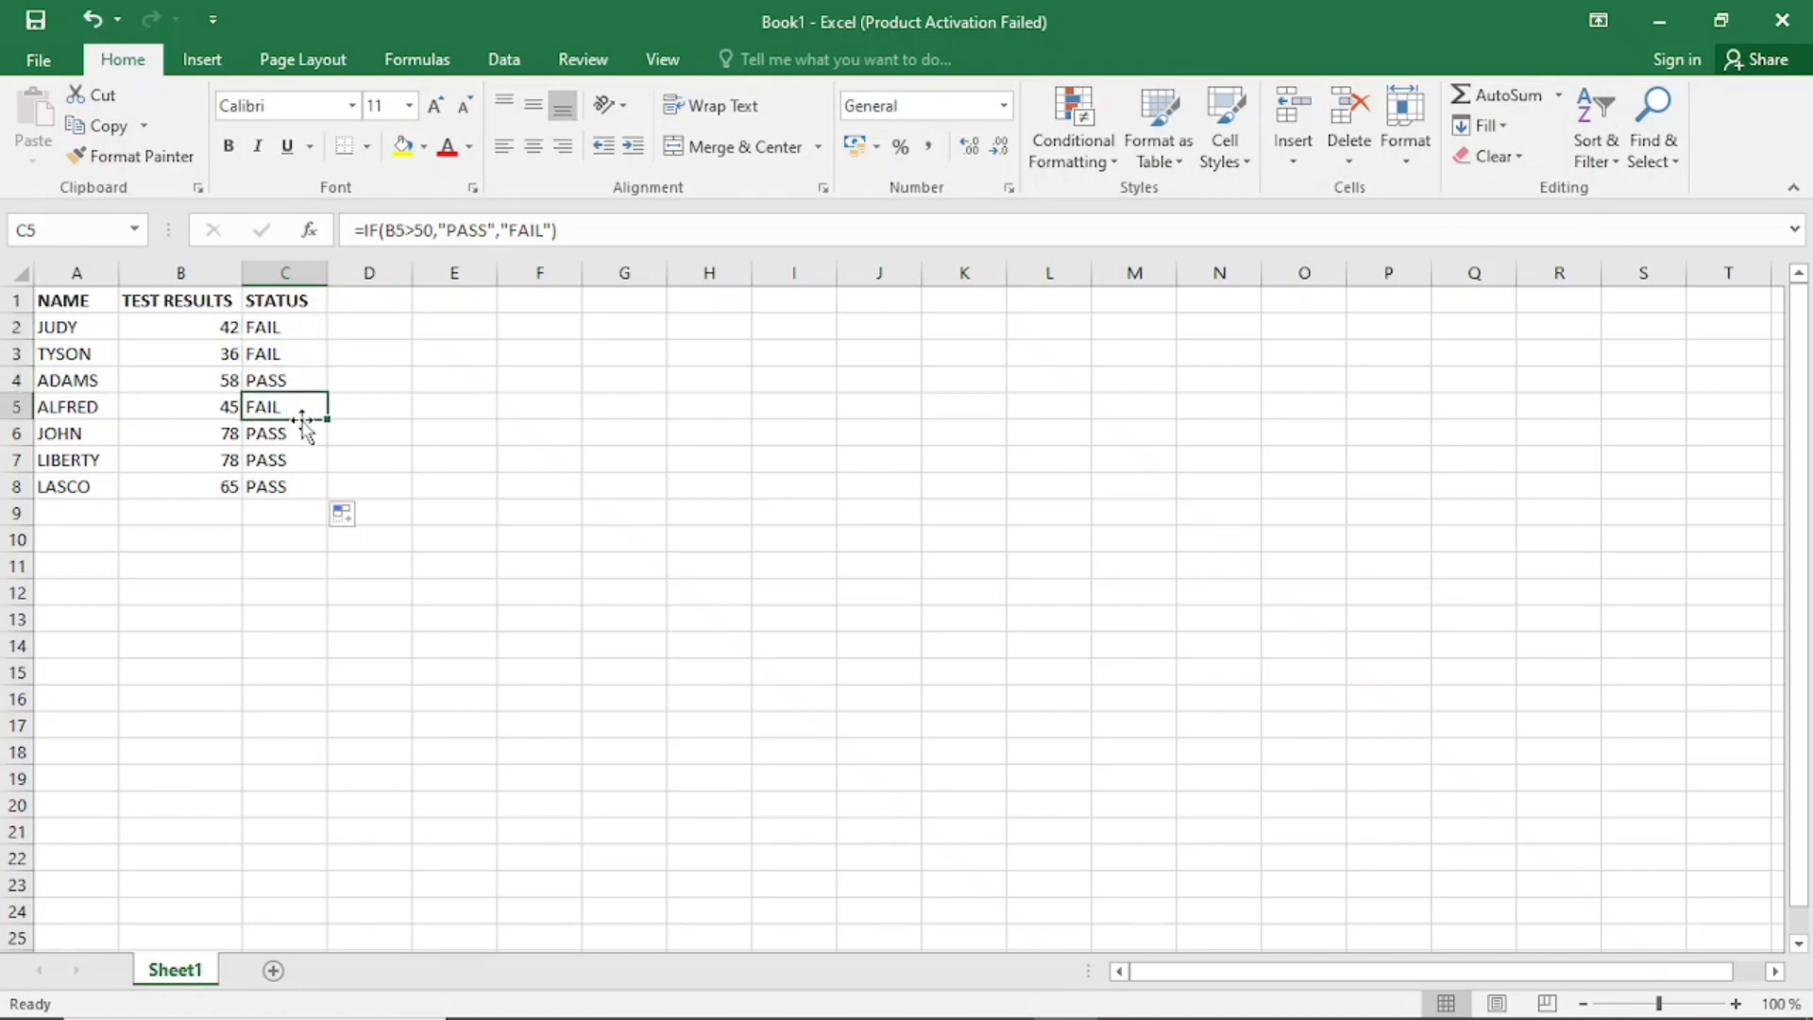
pyautogui.click(301, 433)
pyautogui.click(297, 460)
pyautogui.click(294, 489)
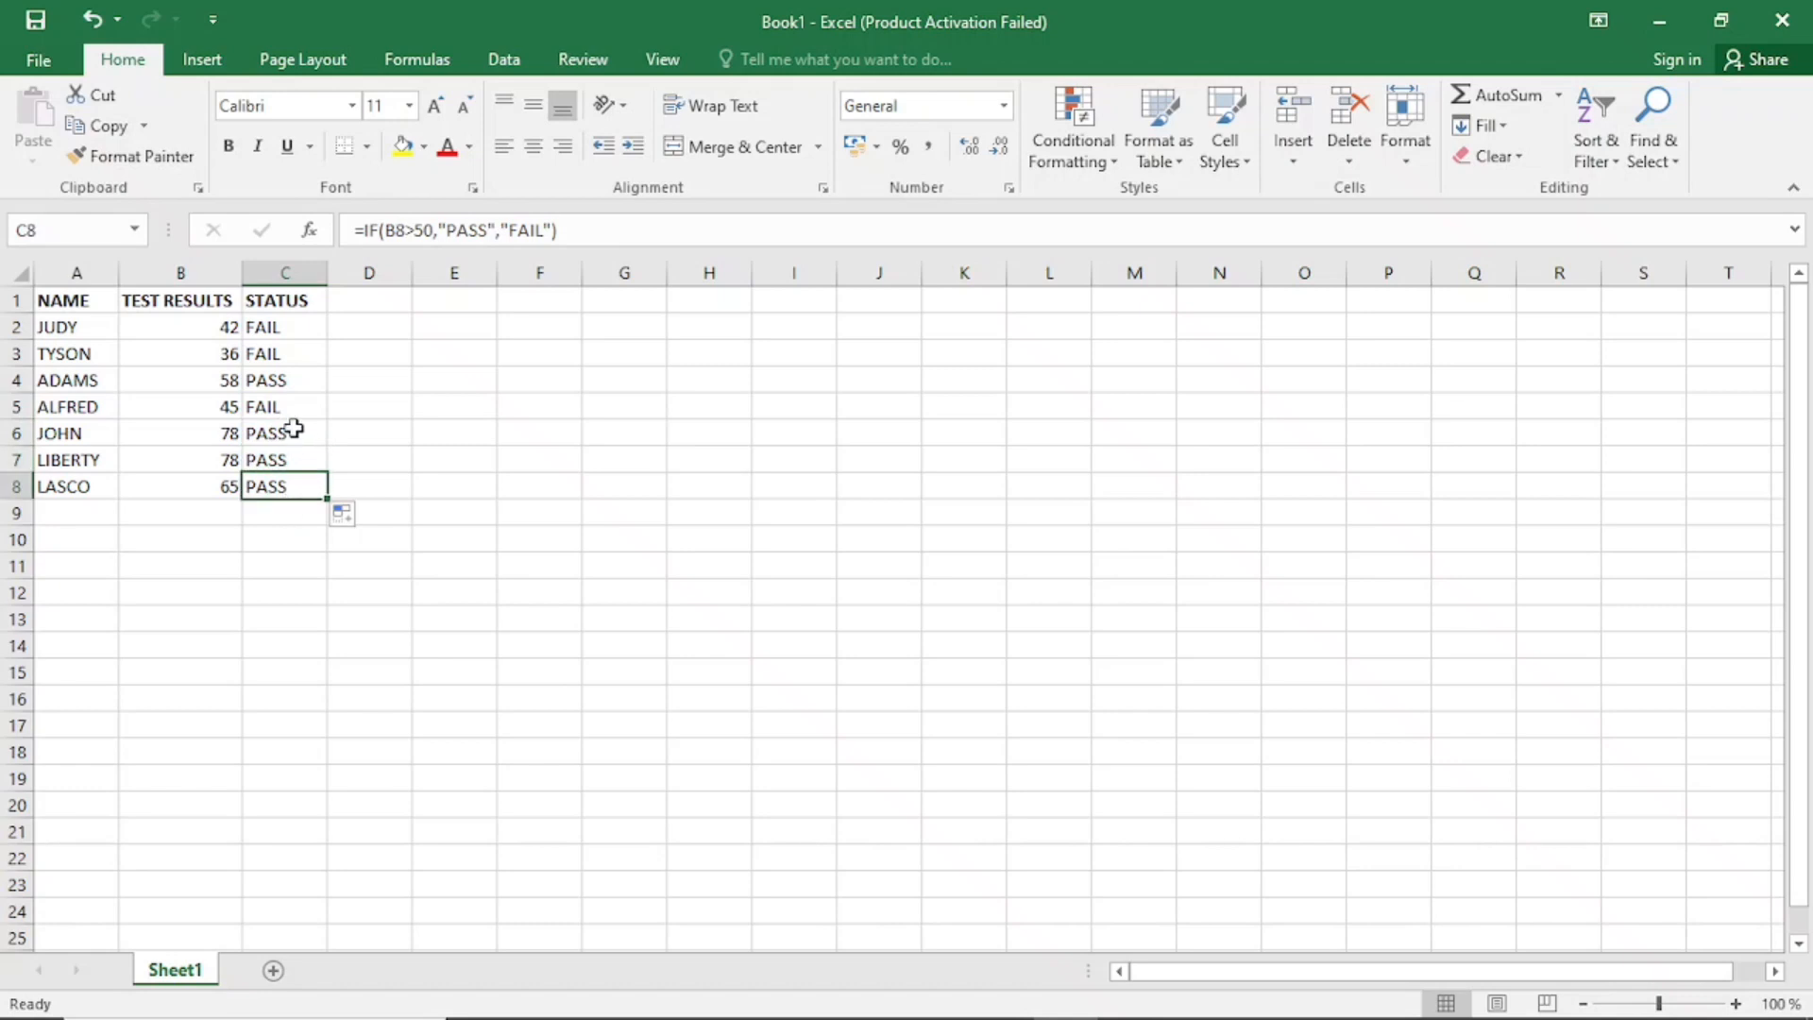
pyautogui.moveTo(294, 430); pyautogui.dragTo(295, 486)
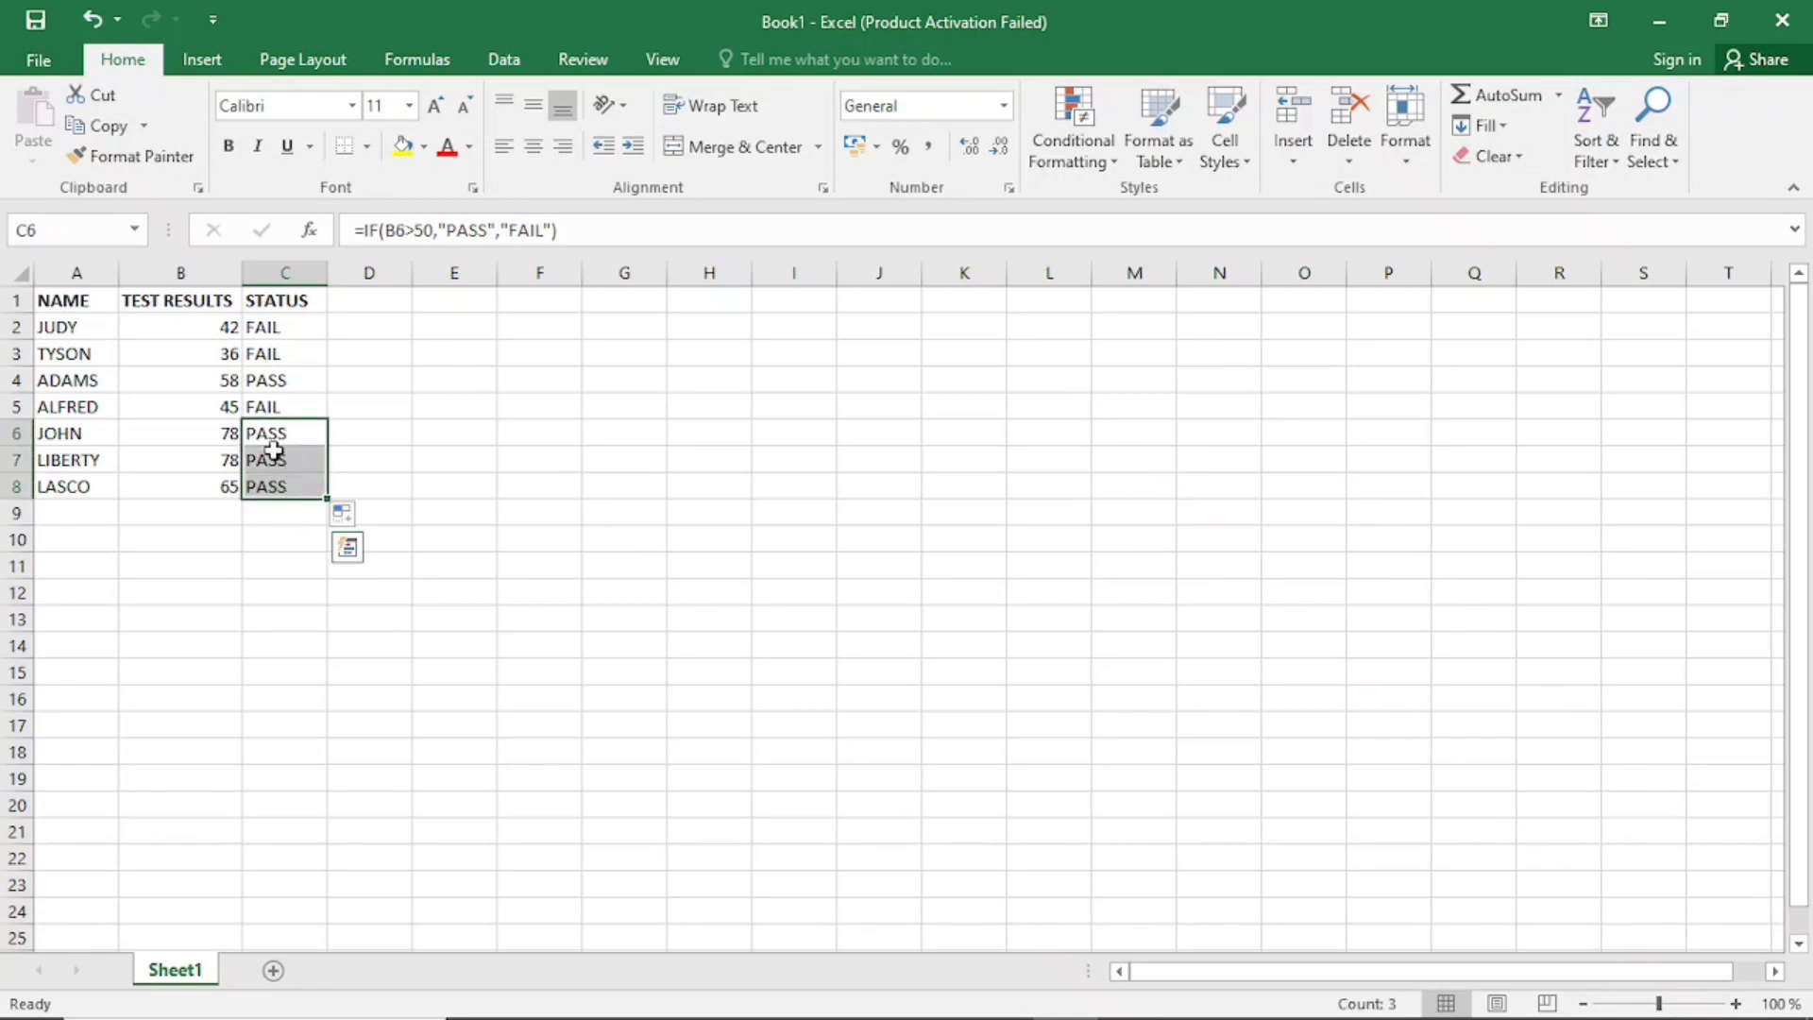
# Replace the value-if-false text in C2's IF formula with an empty string "" and fill the formula down to C8
pyautogui.click(290, 387)
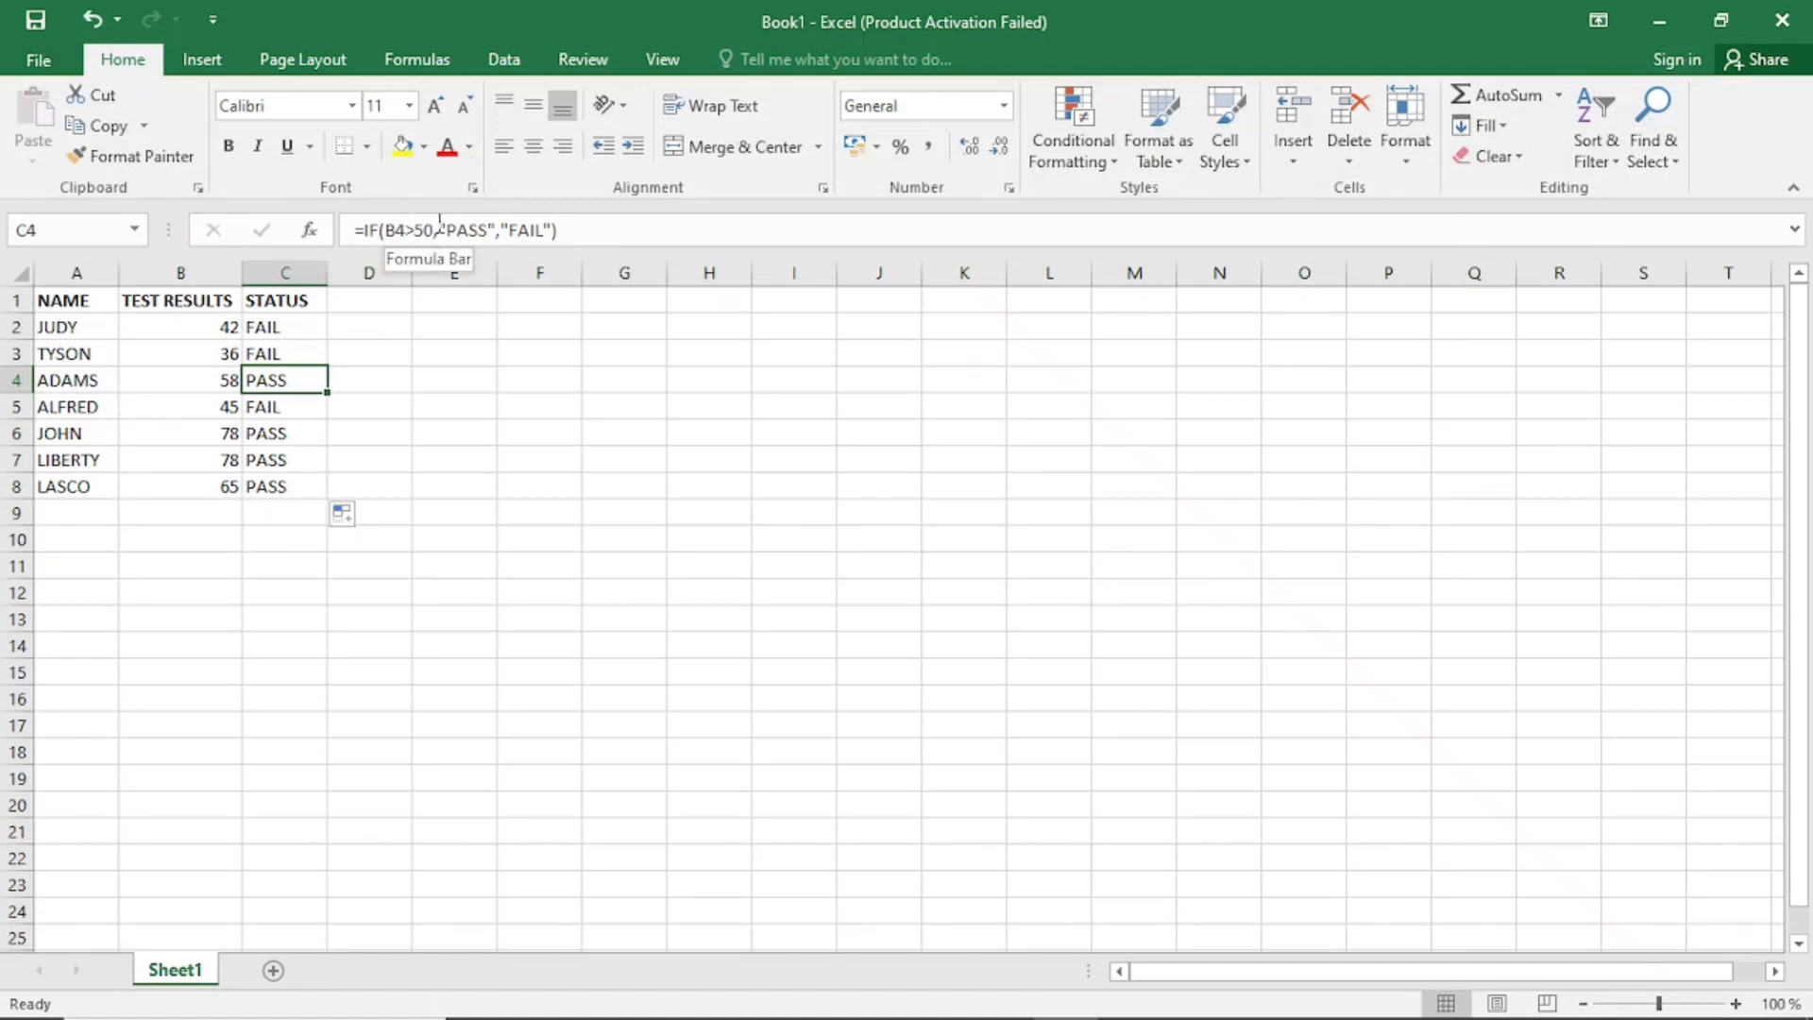
pyautogui.click(297, 329)
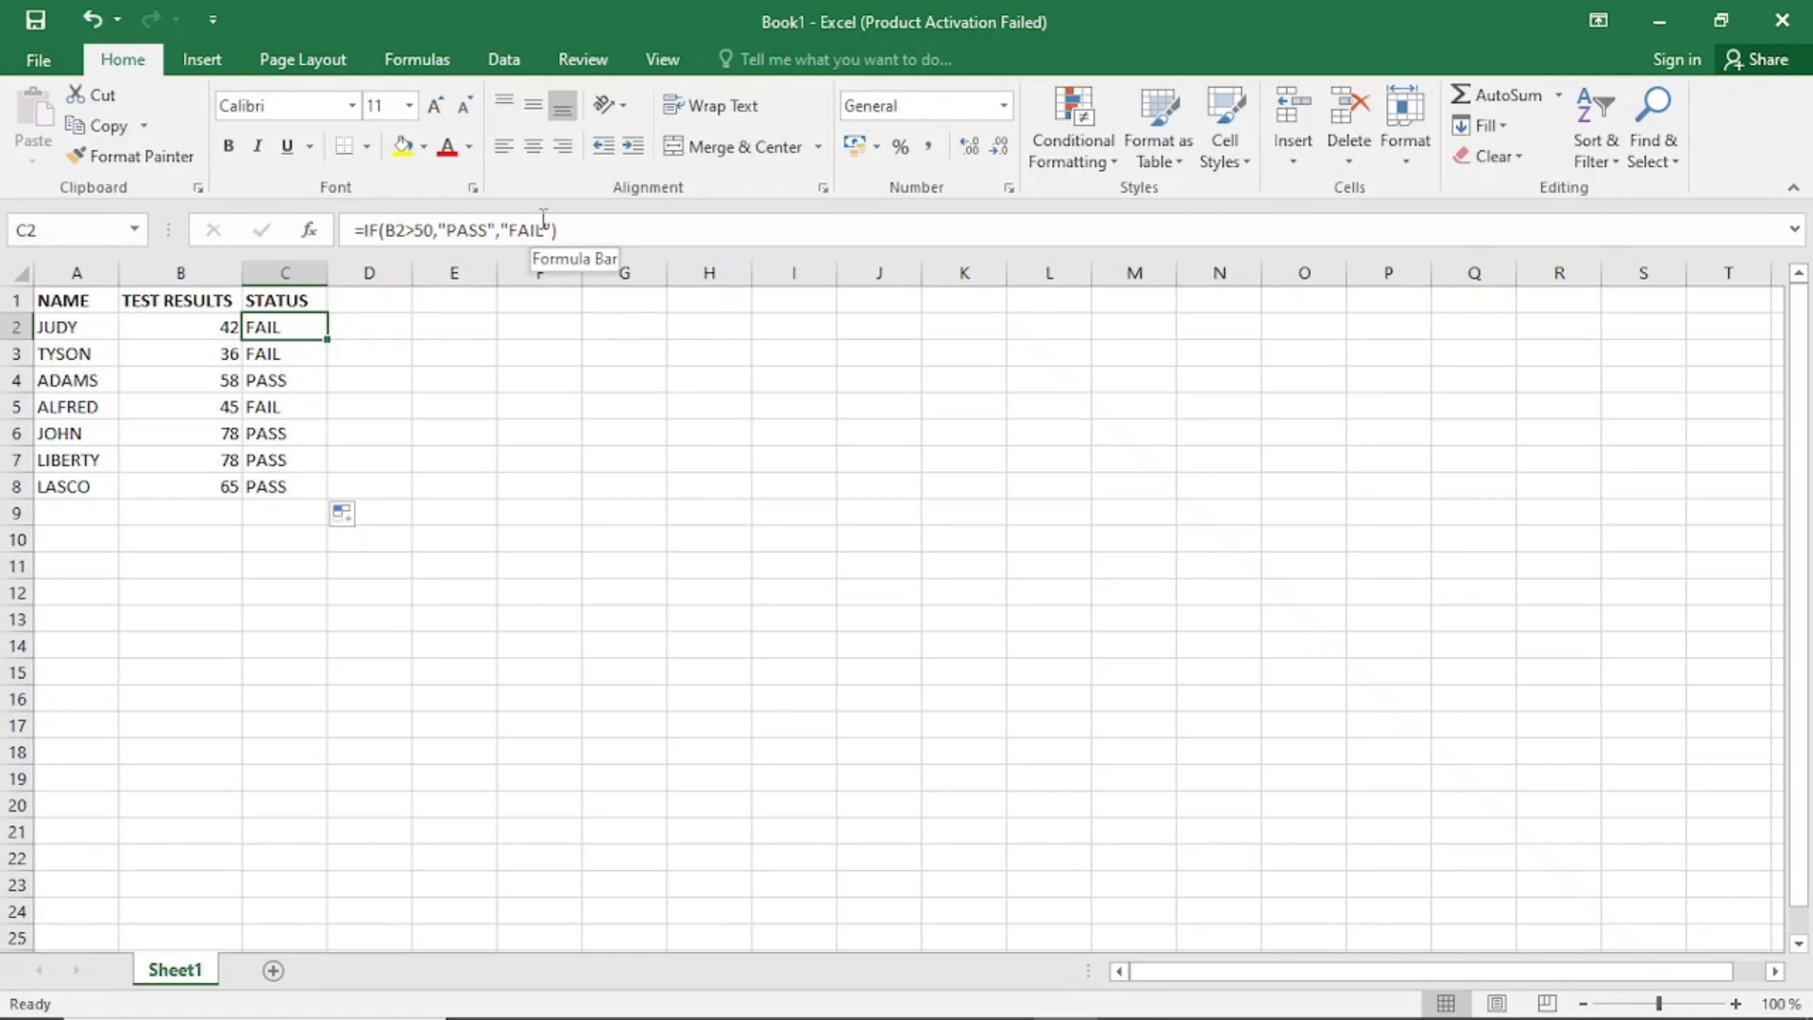
pyautogui.click(544, 227)
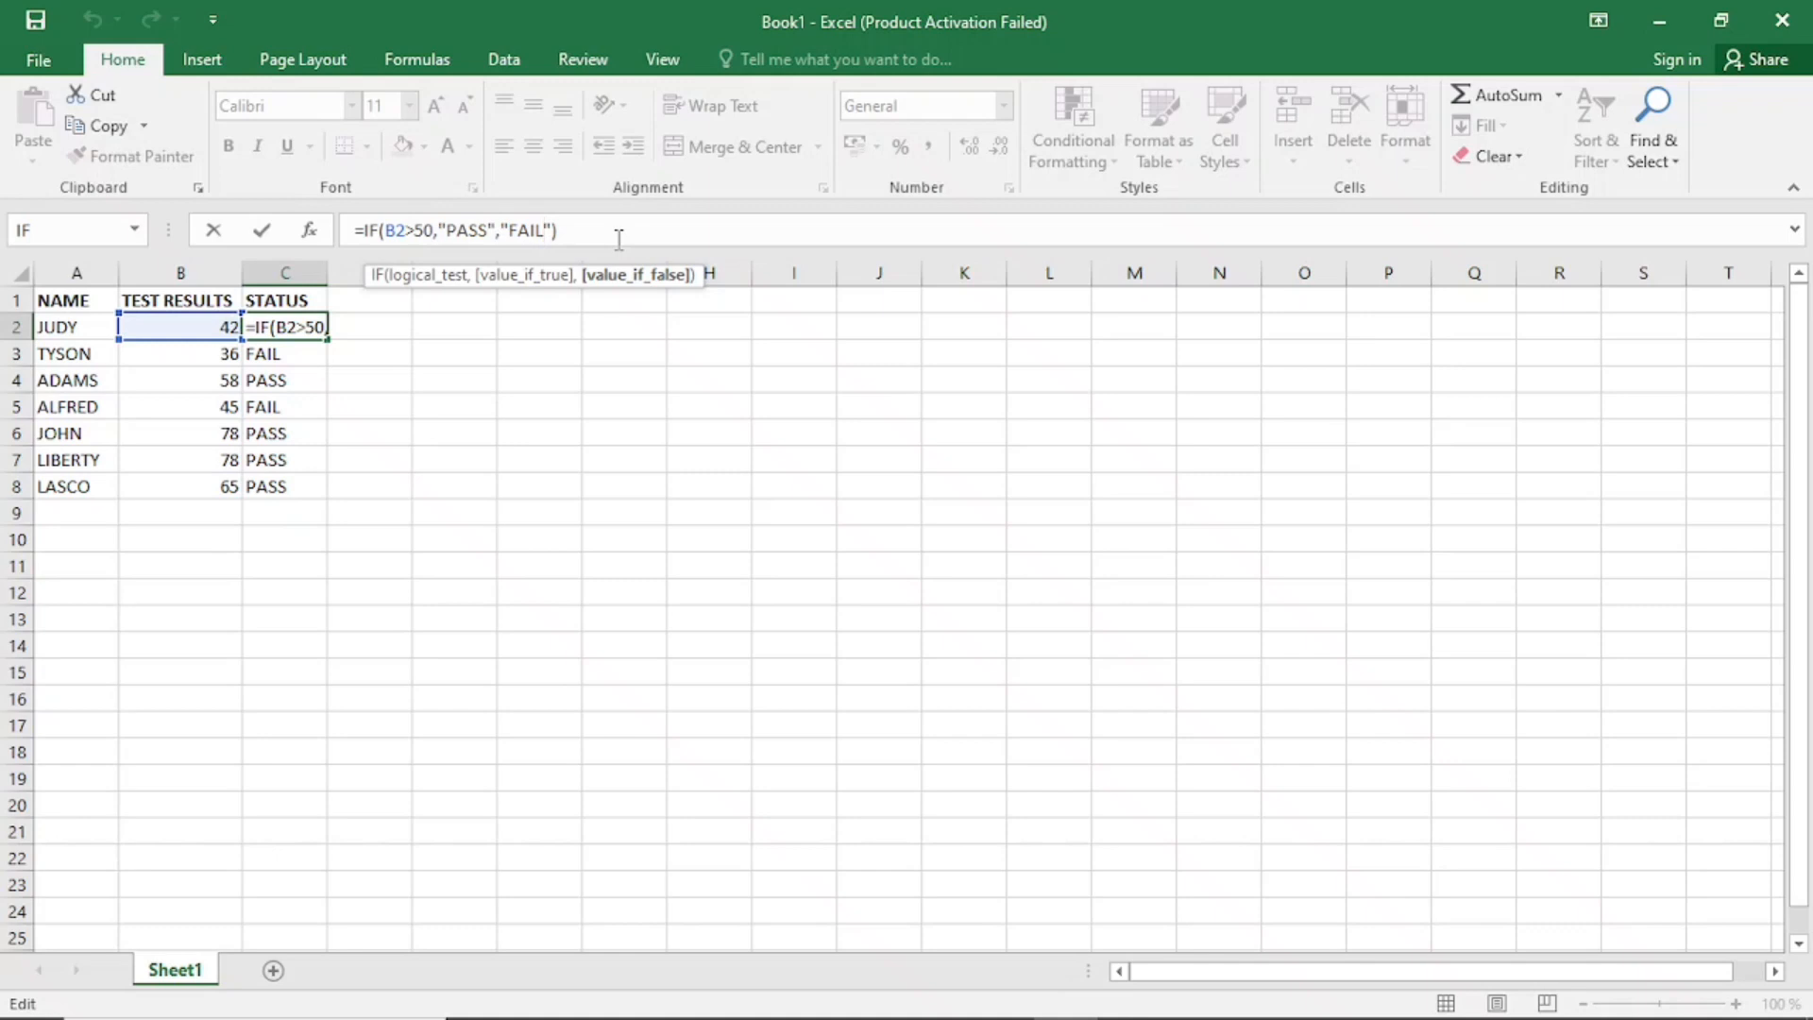
pyautogui.press('BackSpace')
pyautogui.press('BackSpace')
pyautogui.press('BackSpace')
pyautogui.press('BackSpace')
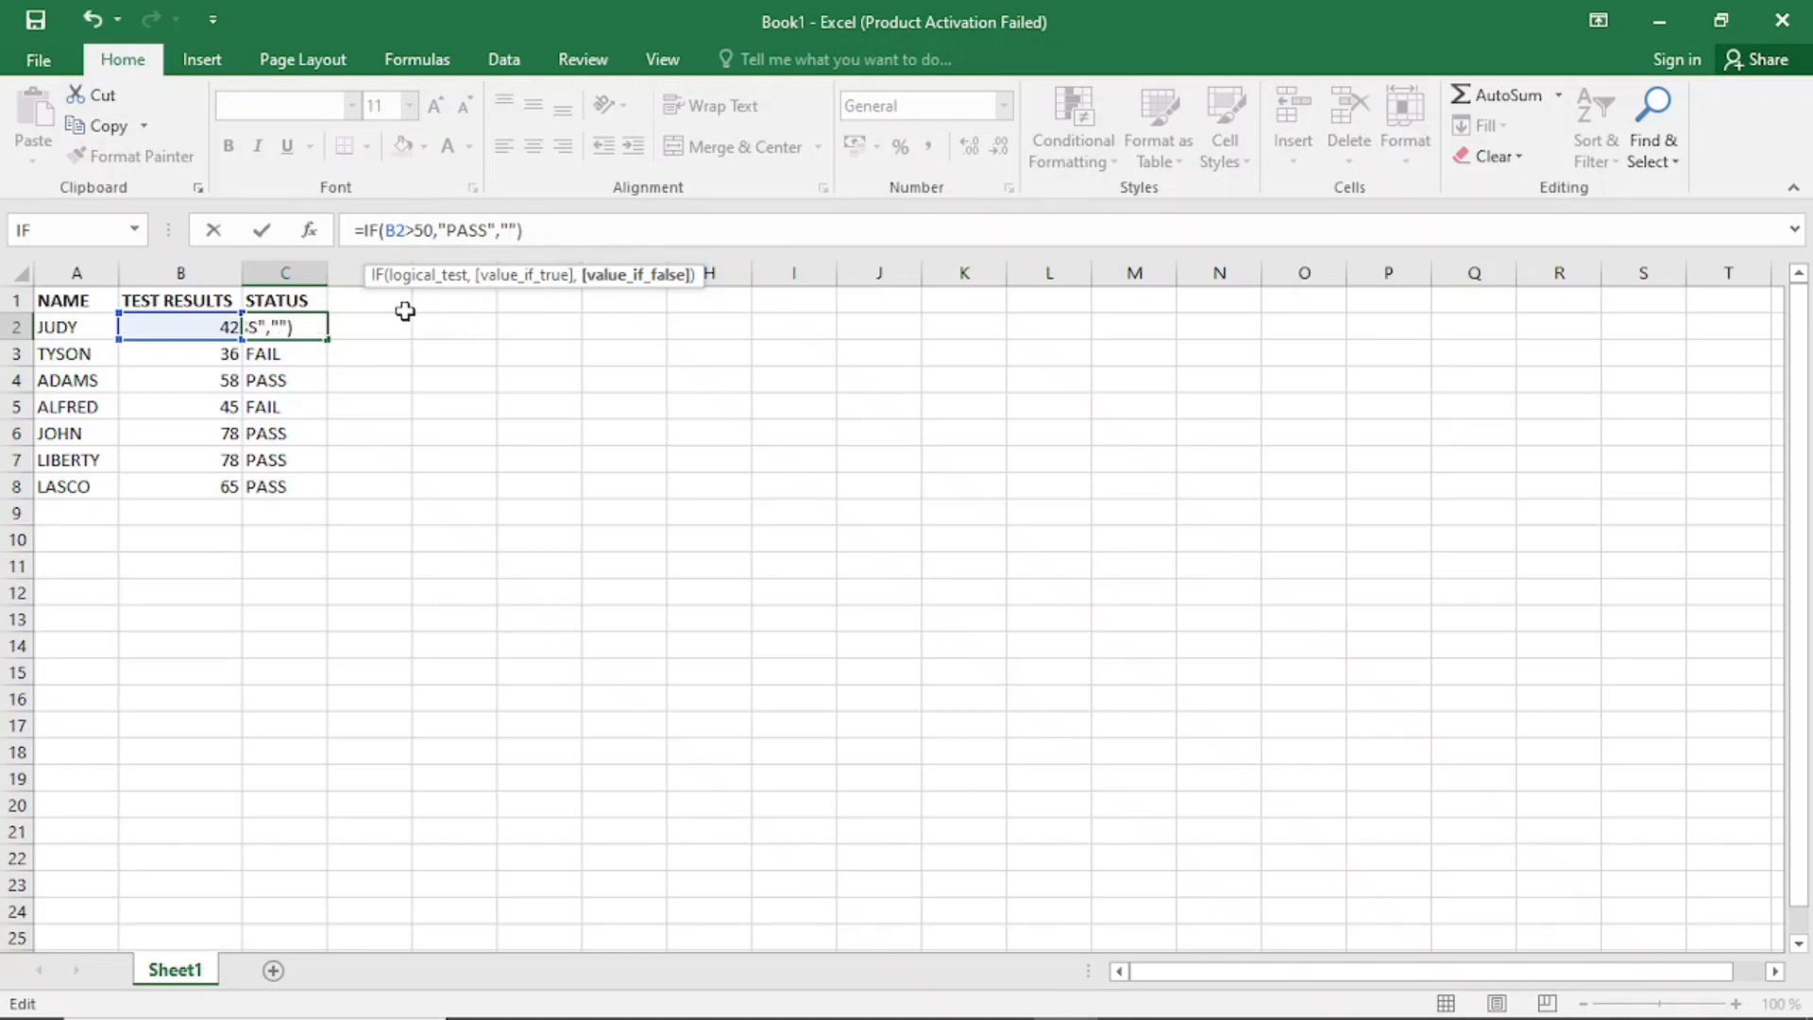
pyautogui.press('Return')
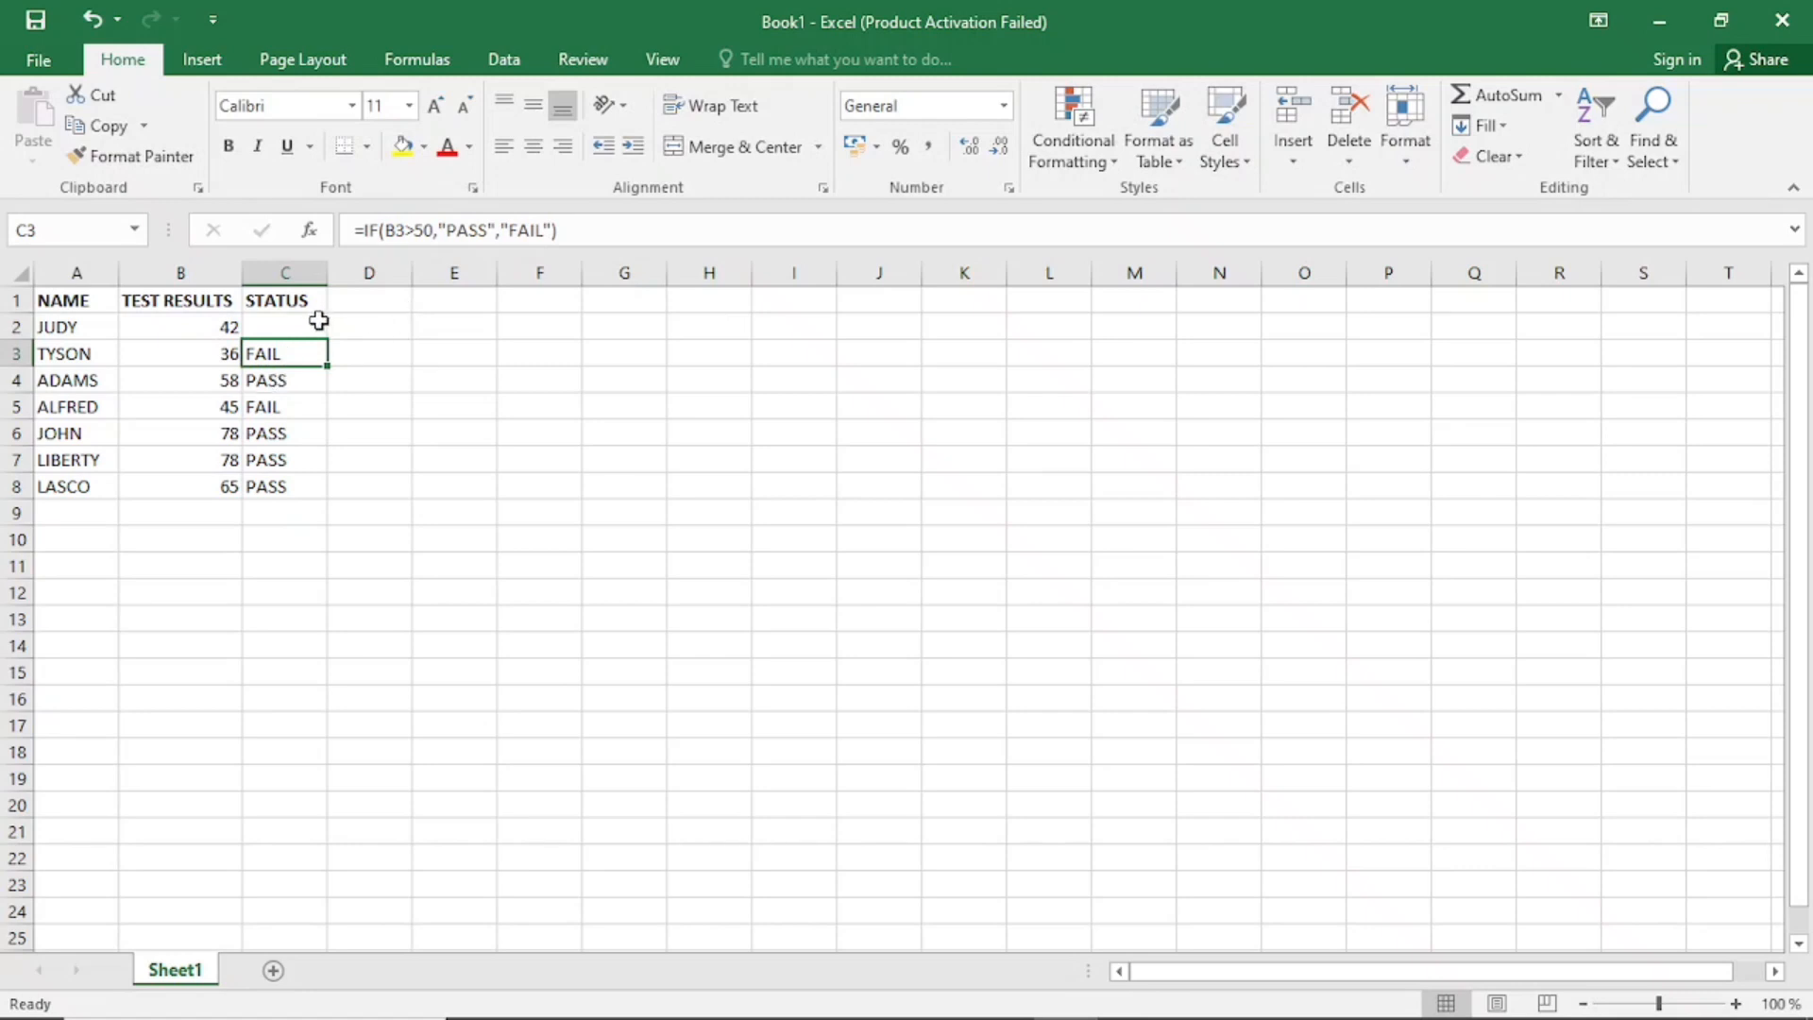
pyautogui.click(317, 322)
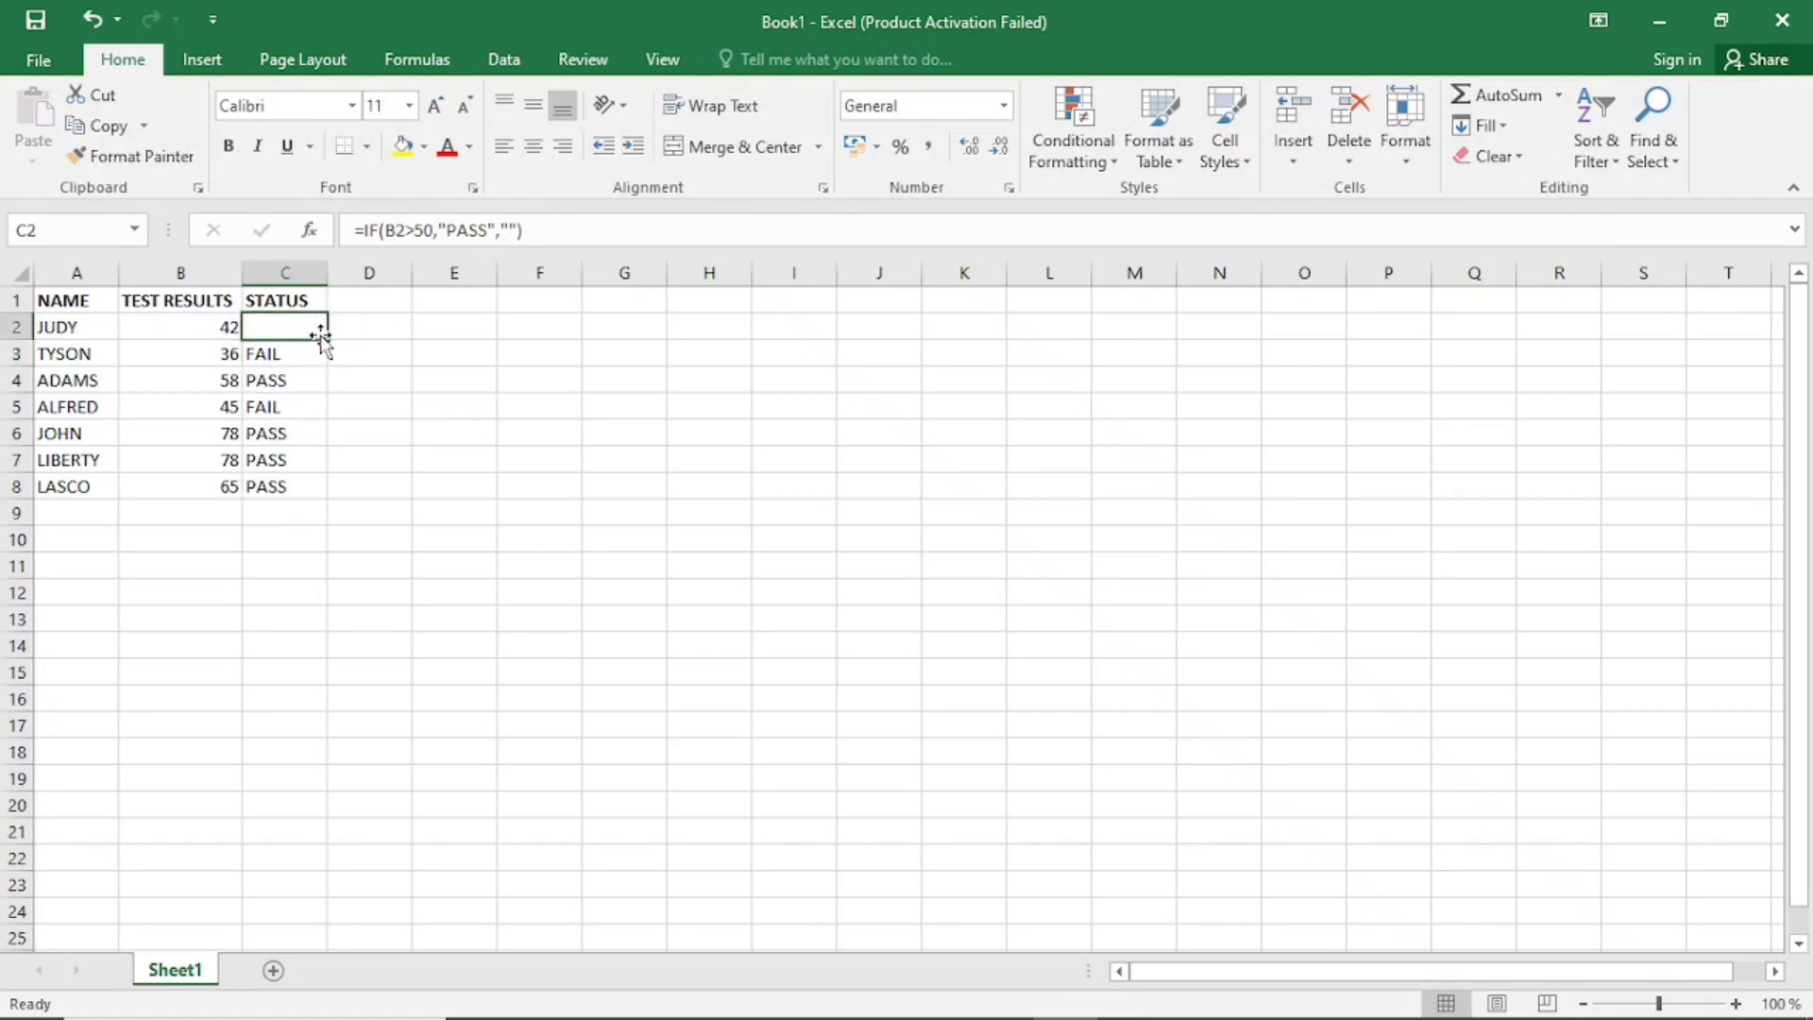
pyautogui.moveTo(327, 339); pyautogui.dragTo(326, 498)
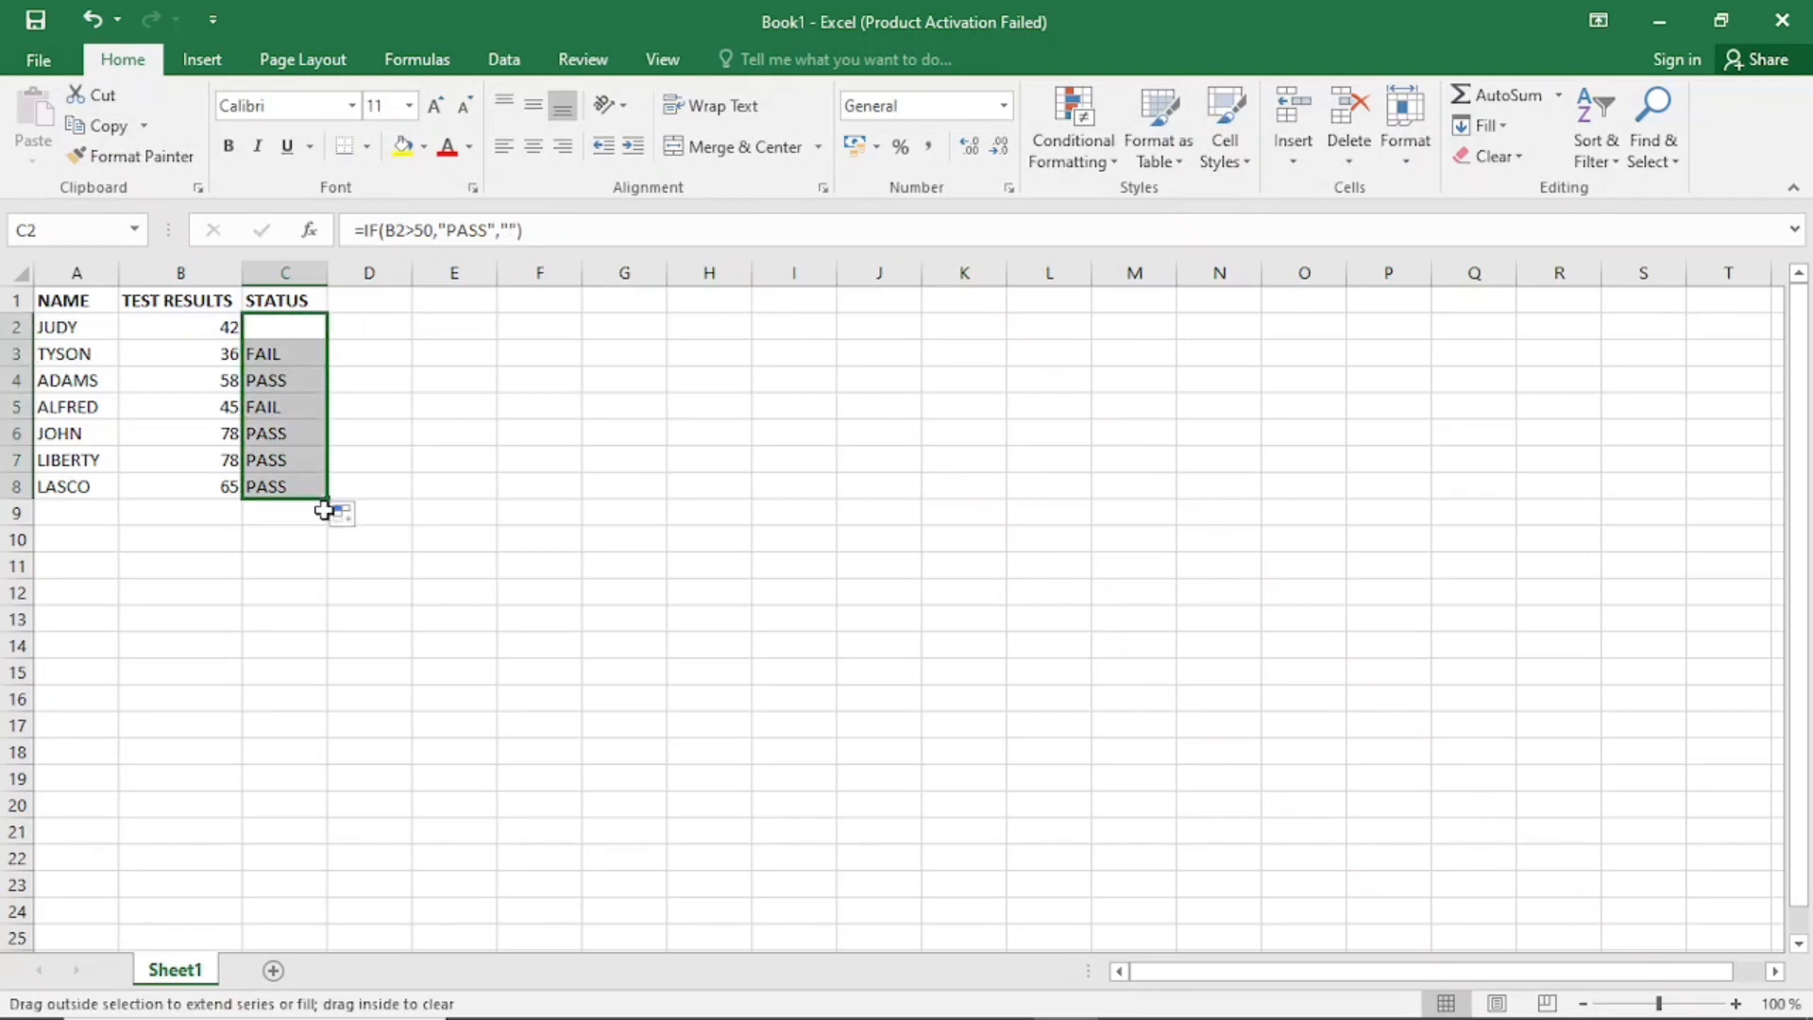
# Check the IF formulas in C2 and C3 against the test results in B2 and B3
pyautogui.click(272, 325)
pyautogui.click(313, 351)
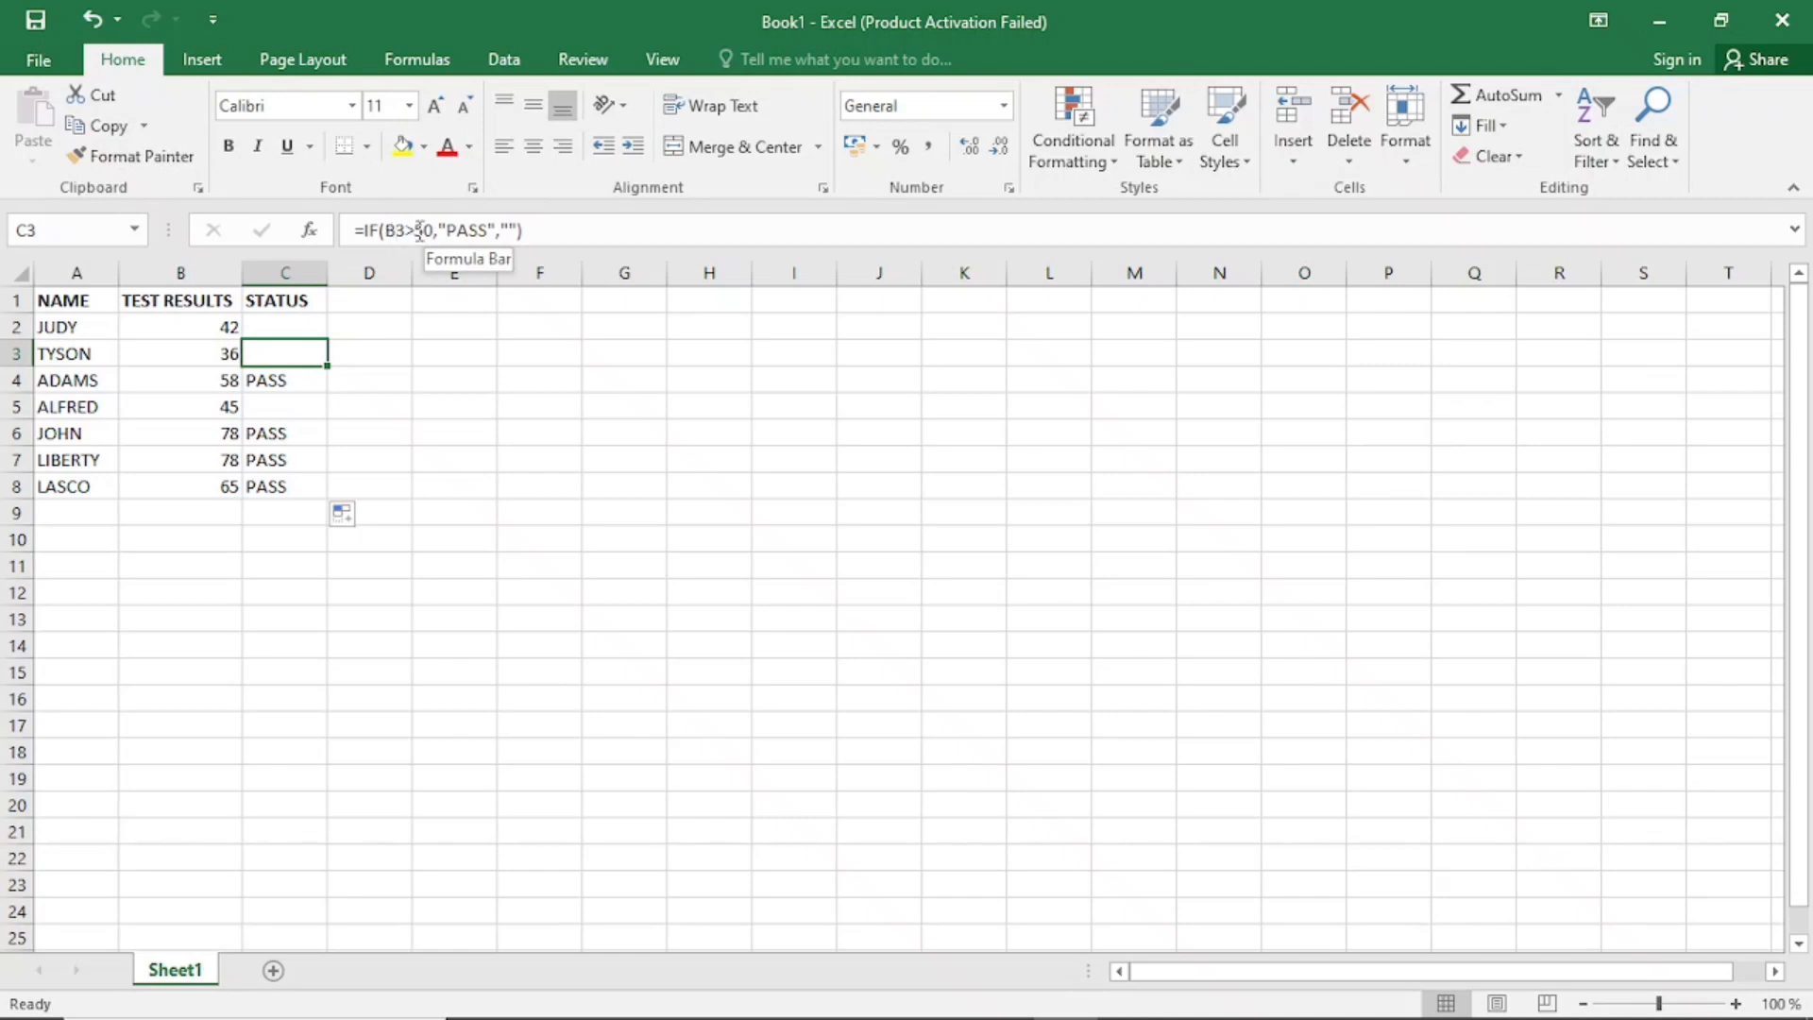
pyautogui.click(299, 326)
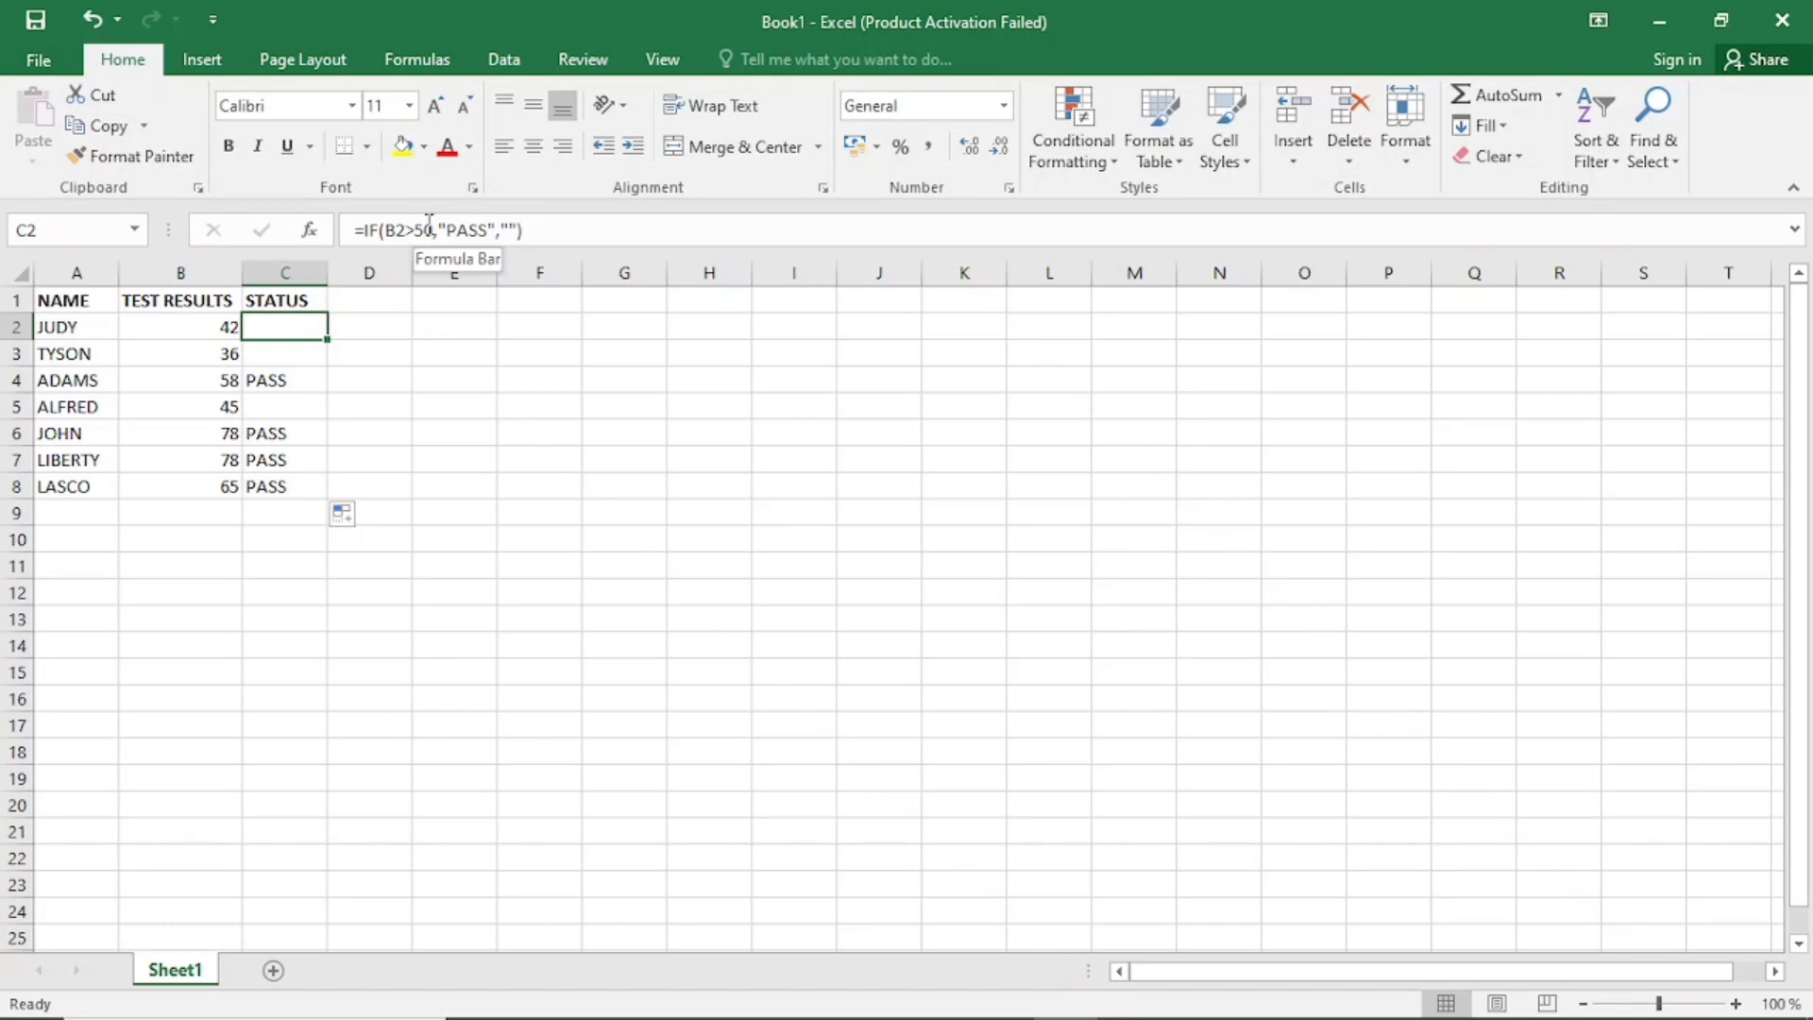
pyautogui.click(274, 355)
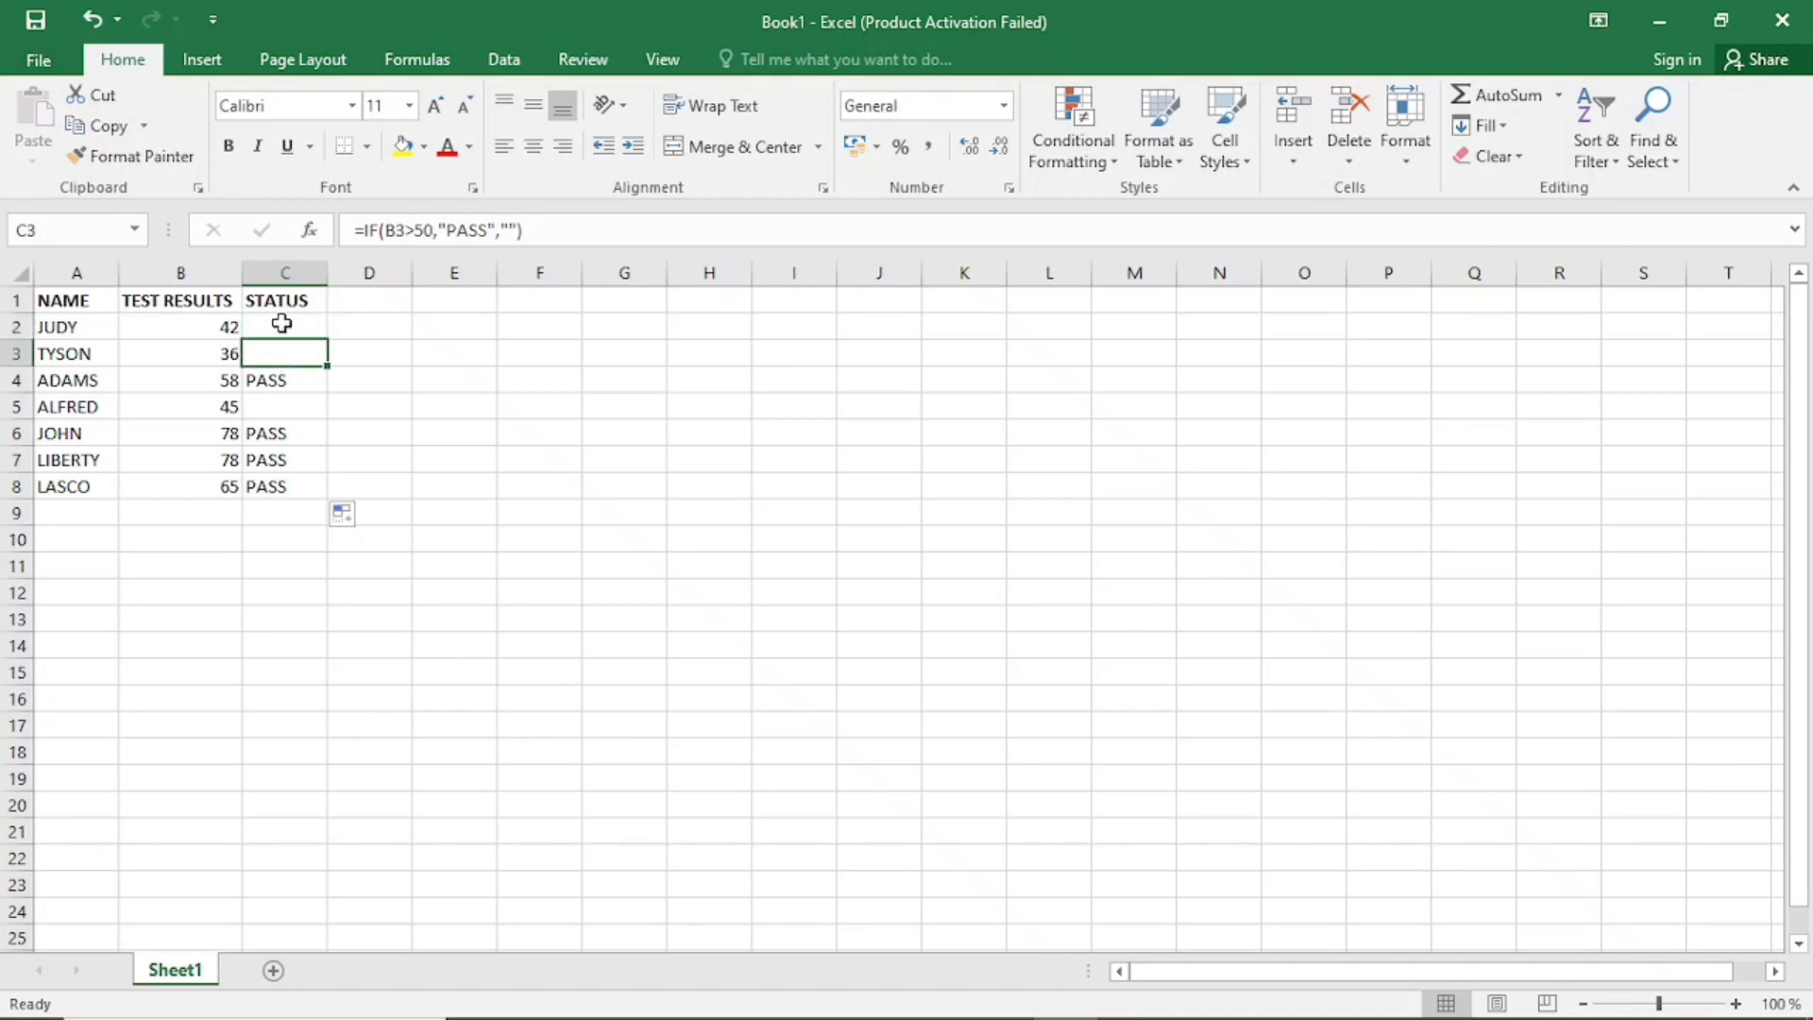
# Set the value-if-false text in C2's IF formula to "FAIL" and fill the formula down to C8
pyautogui.click(280, 326)
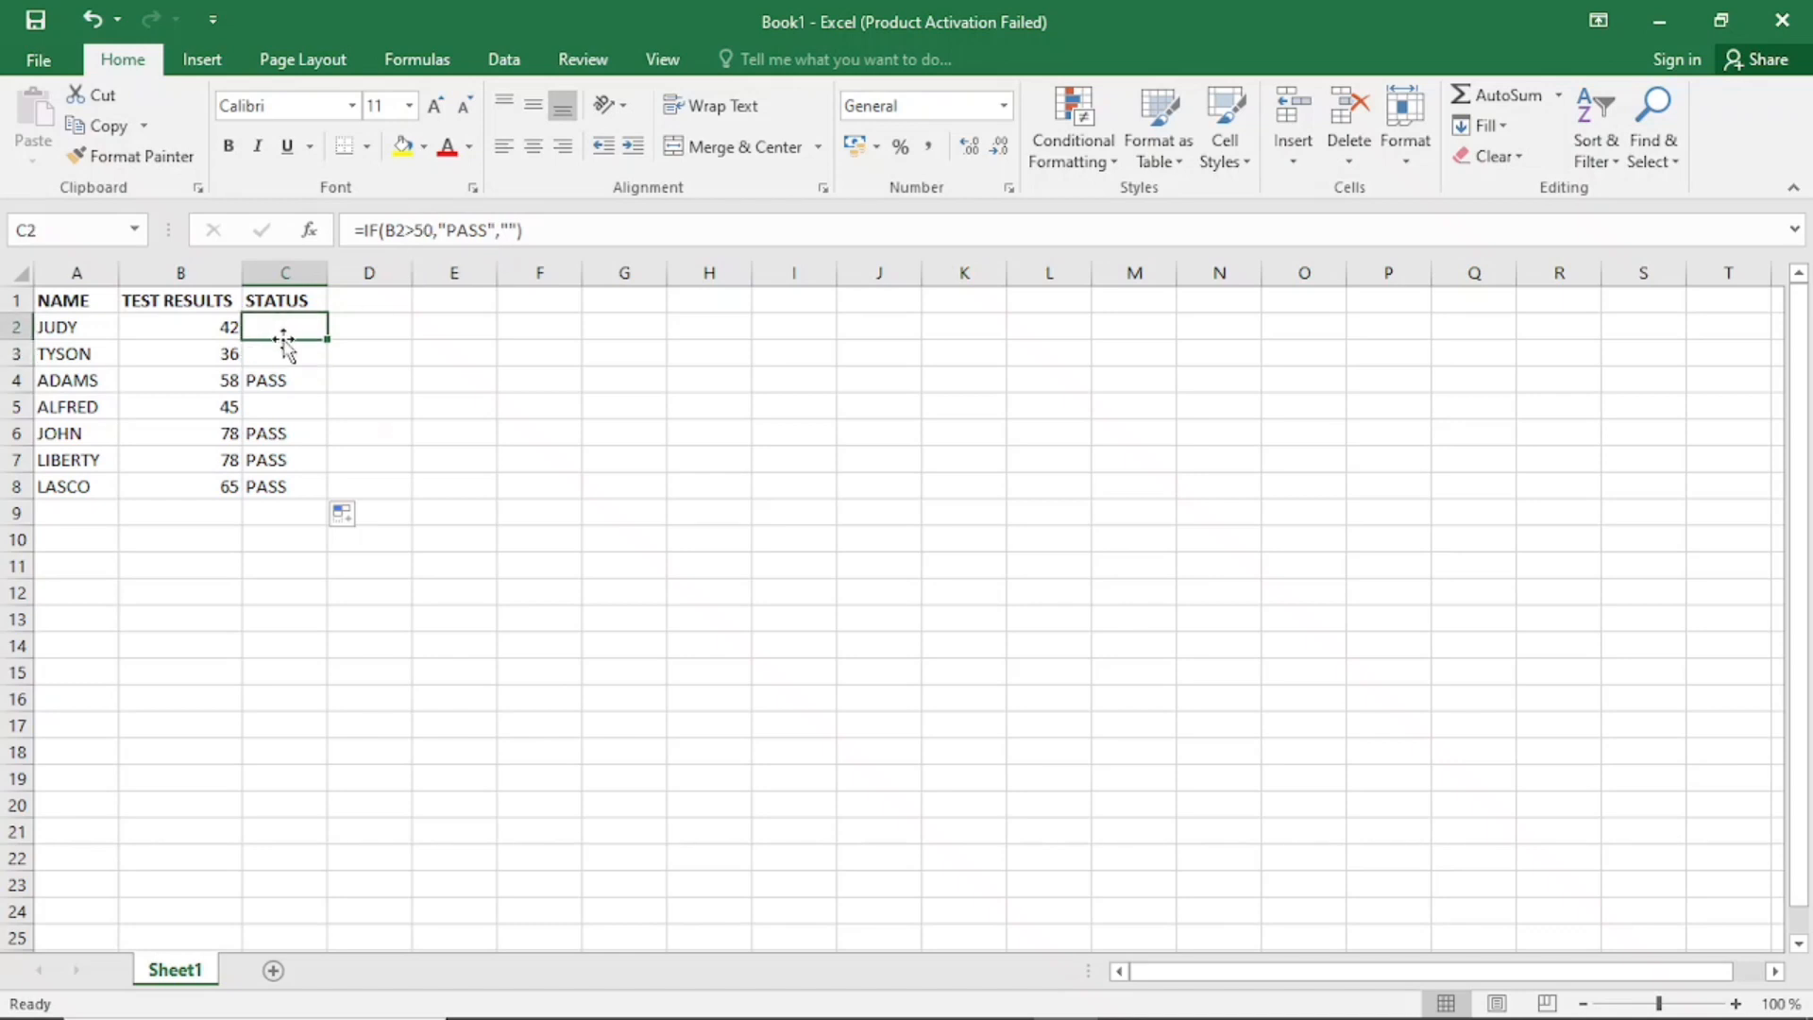
pyautogui.click(513, 228)
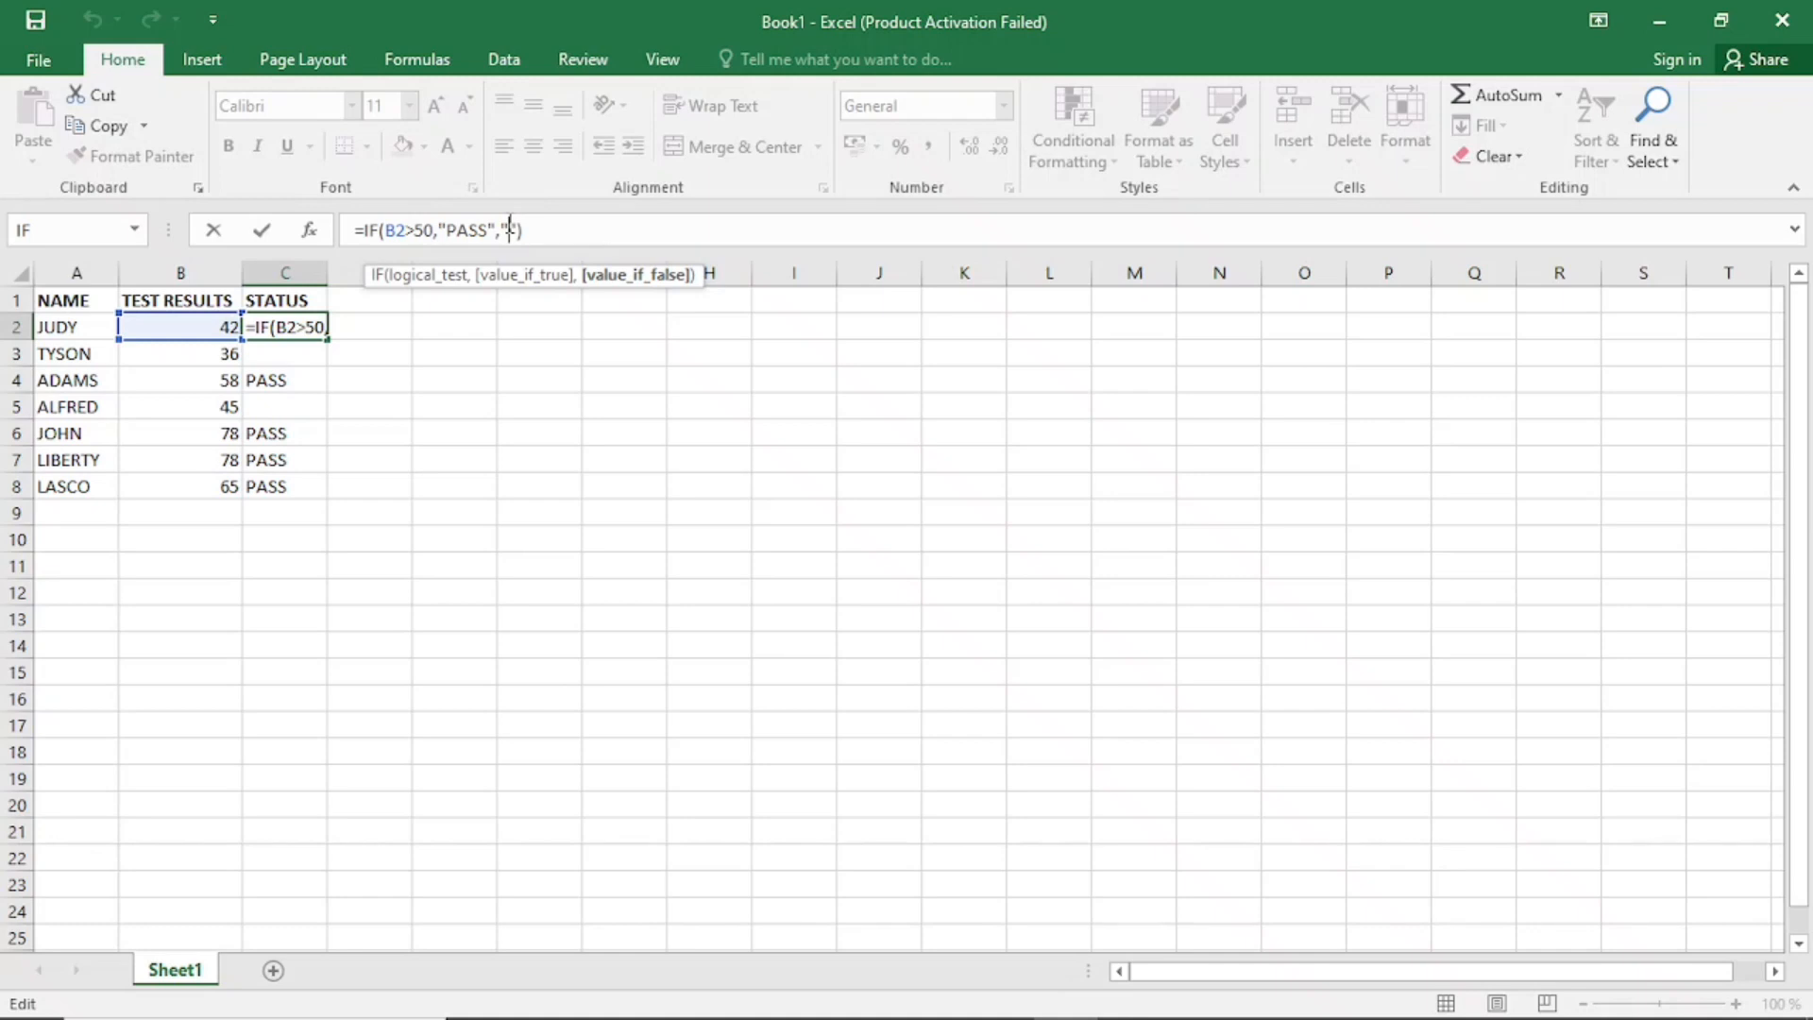
pyautogui.write('FA')
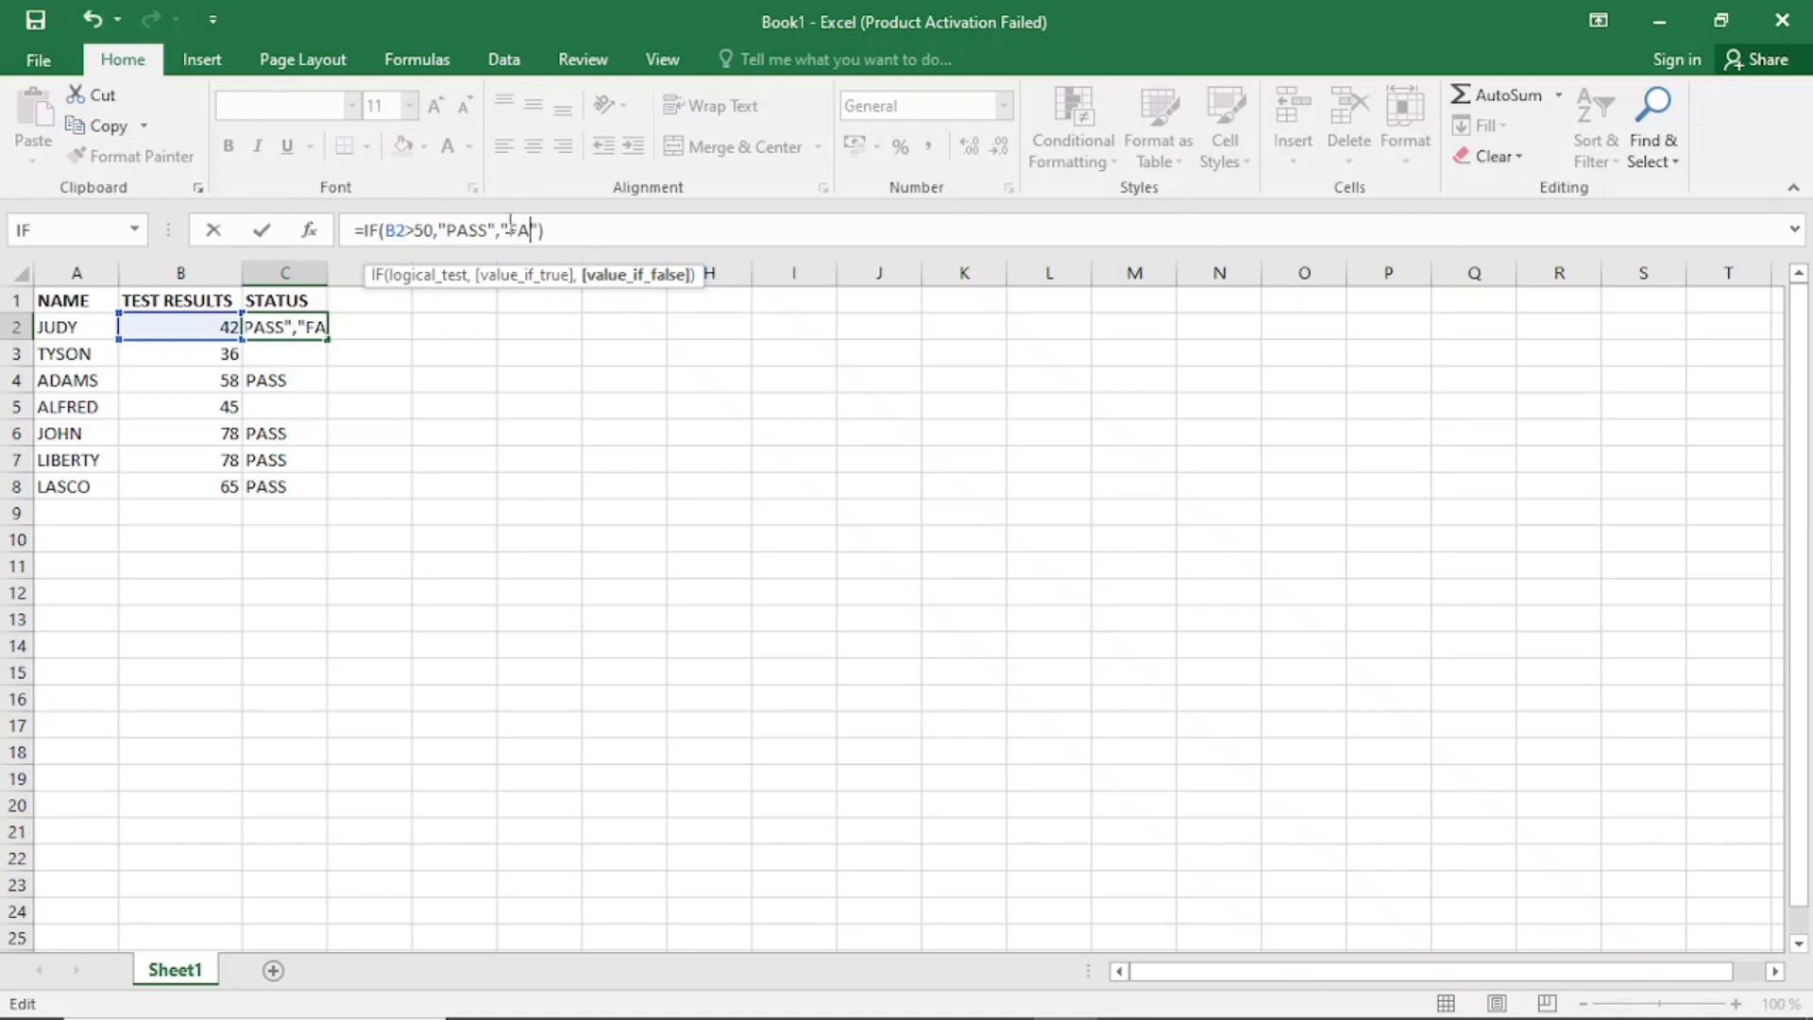
pyautogui.write('IL')
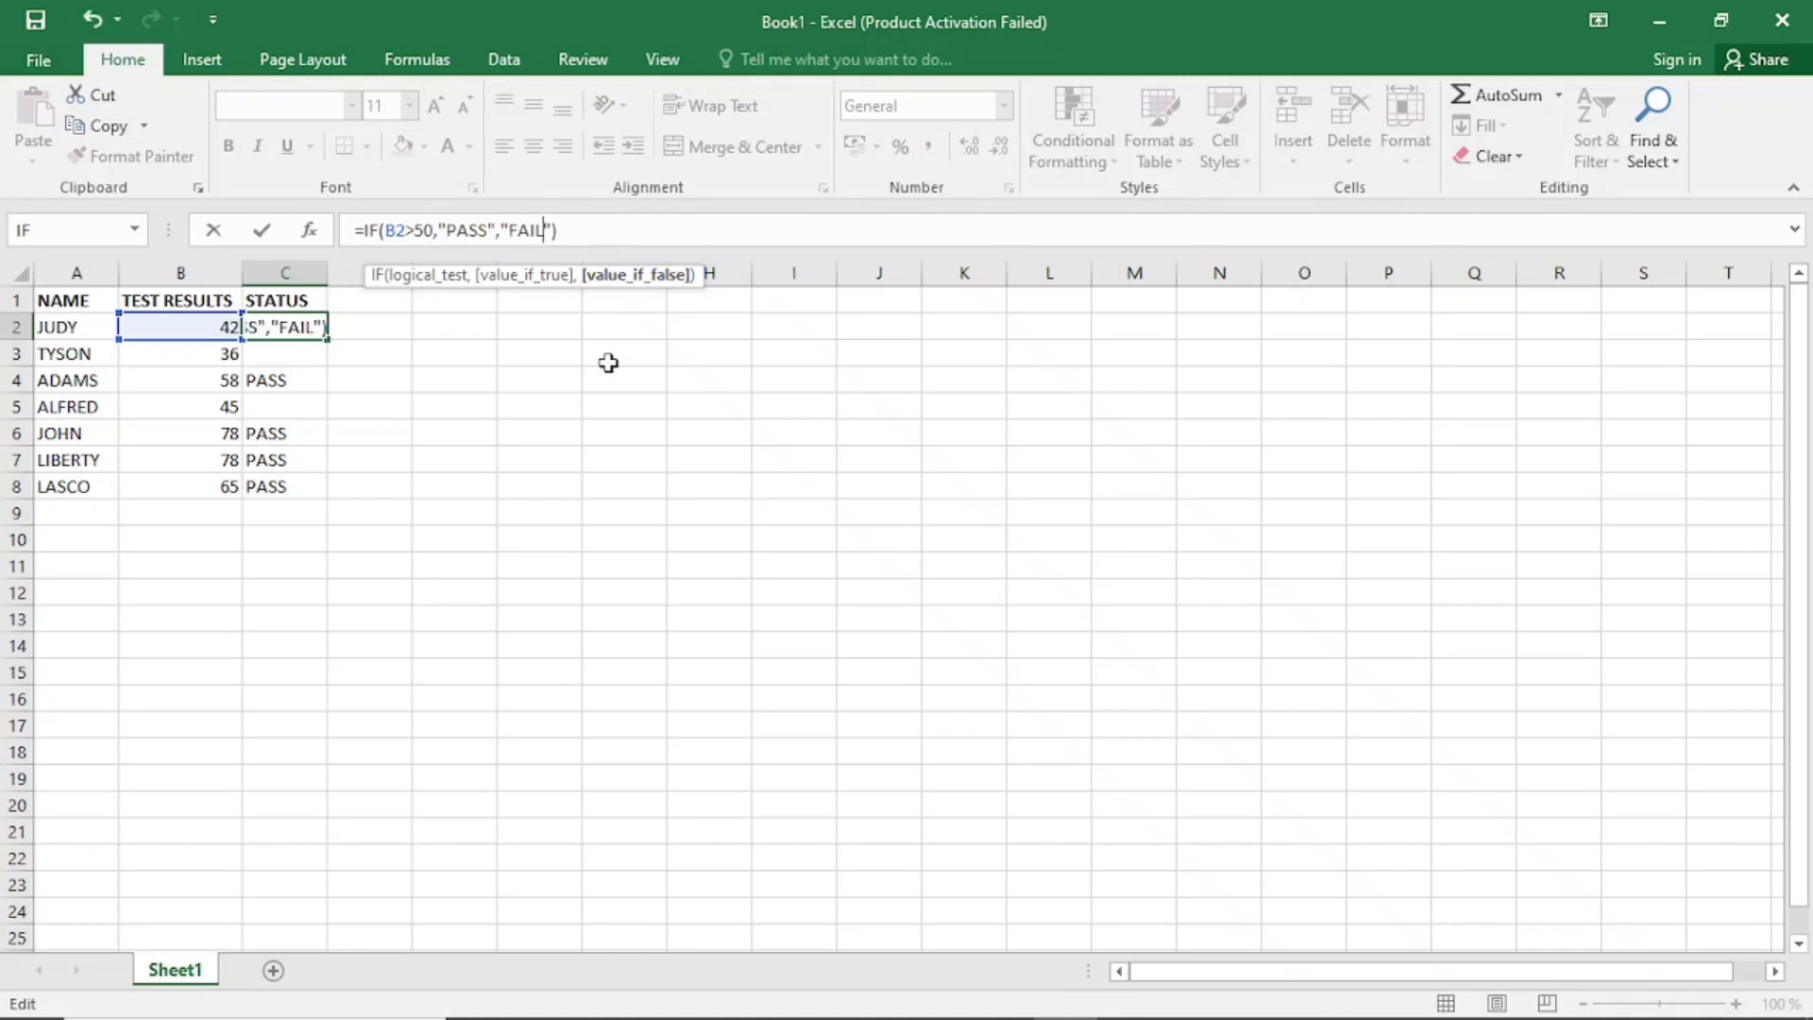
pyautogui.press('Right')
pyautogui.press('Right')
pyautogui.press('Return')
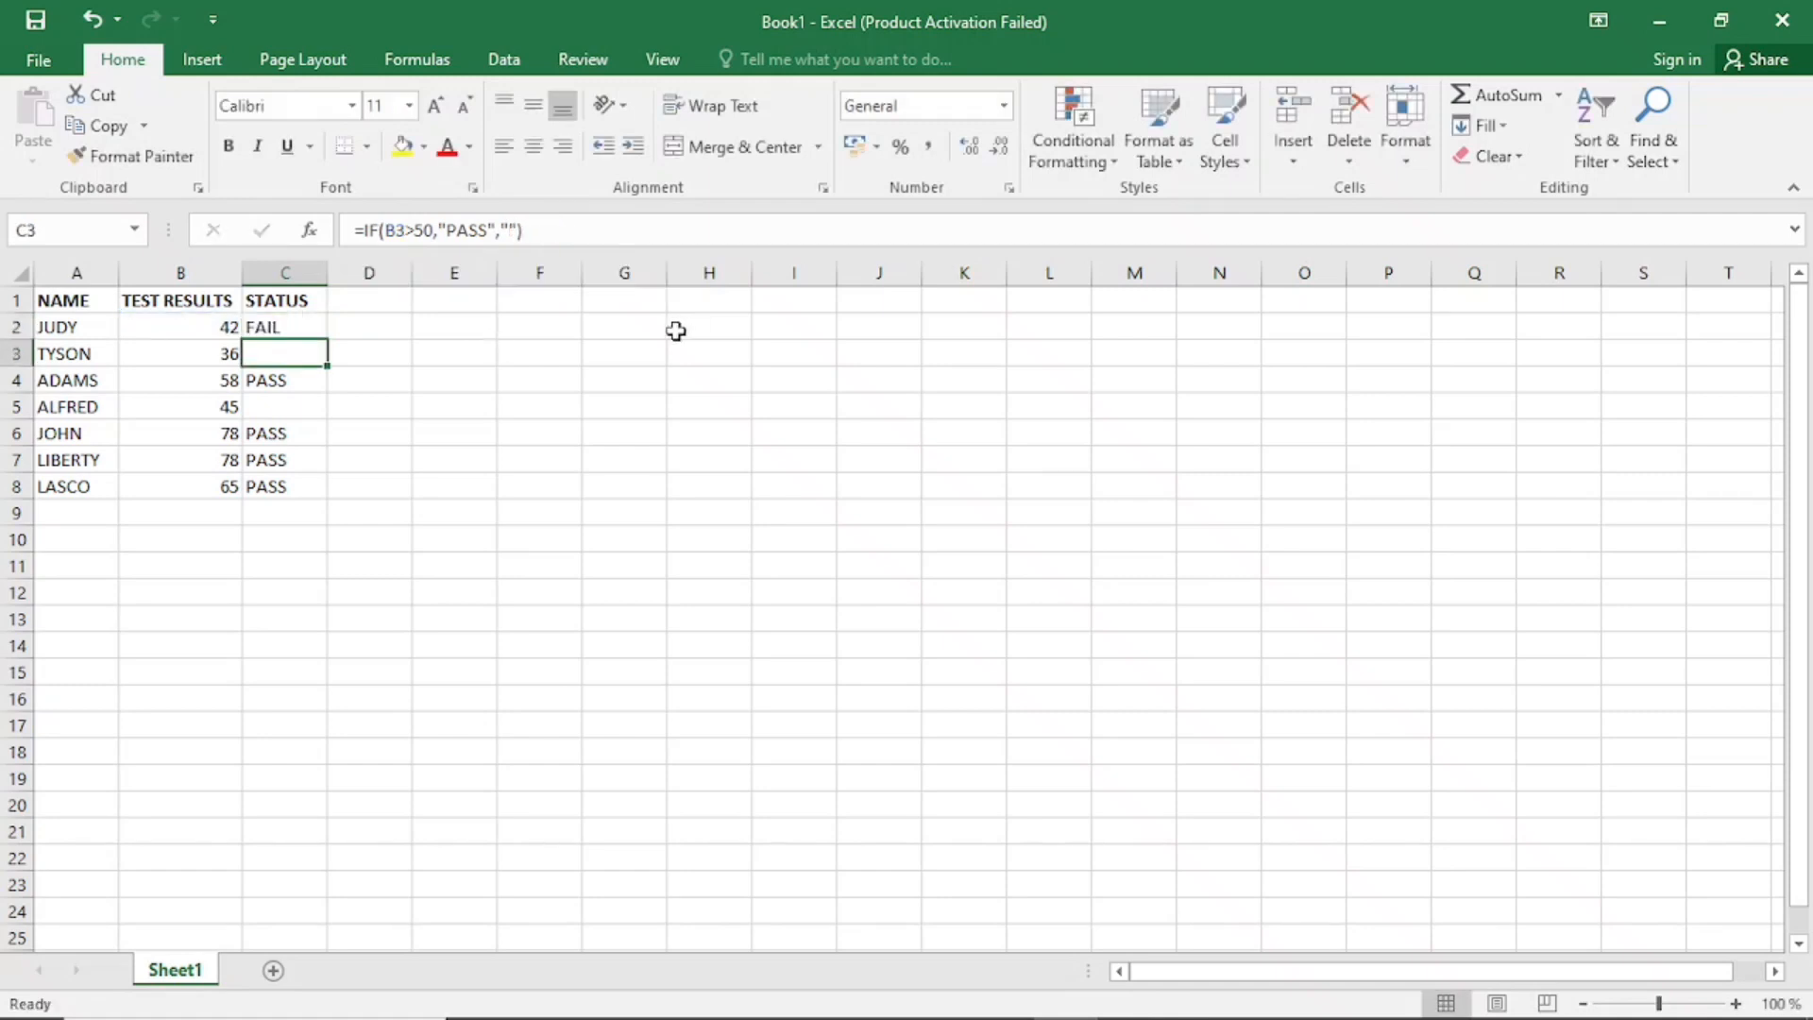
pyautogui.click(316, 331)
pyautogui.moveTo(327, 340); pyautogui.dragTo(327, 500)
pyautogui.click(303, 377)
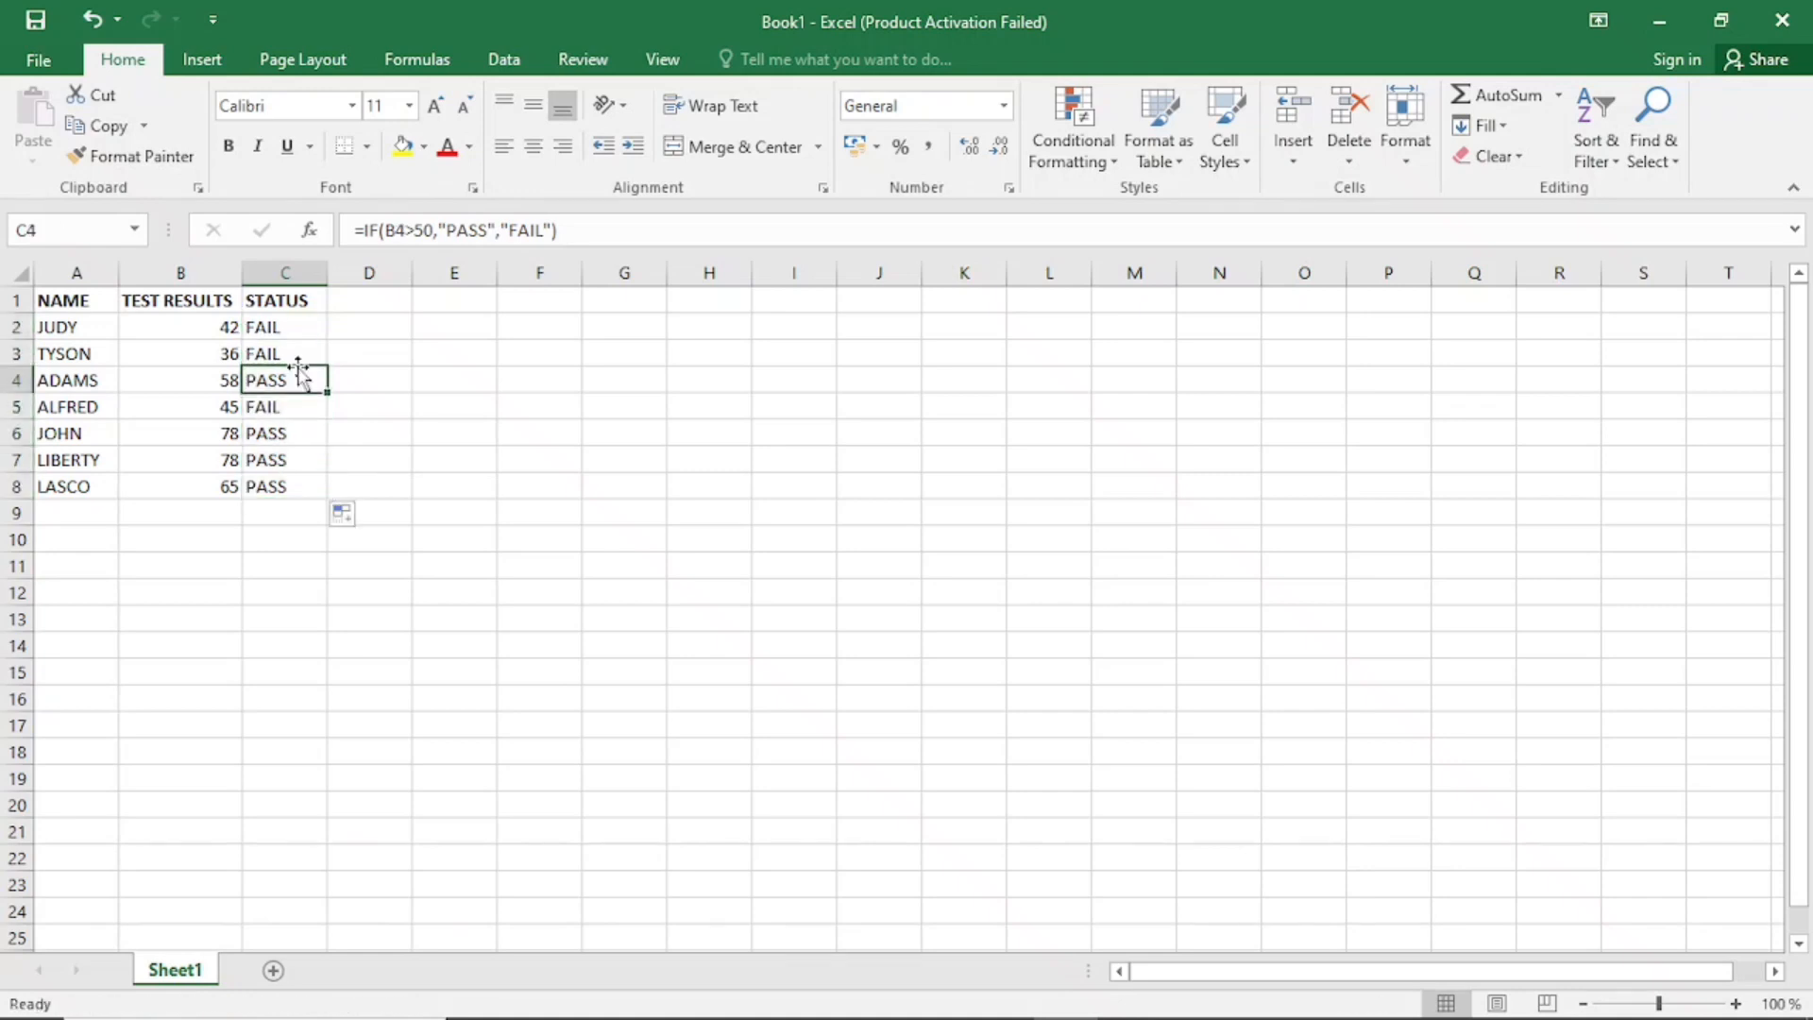